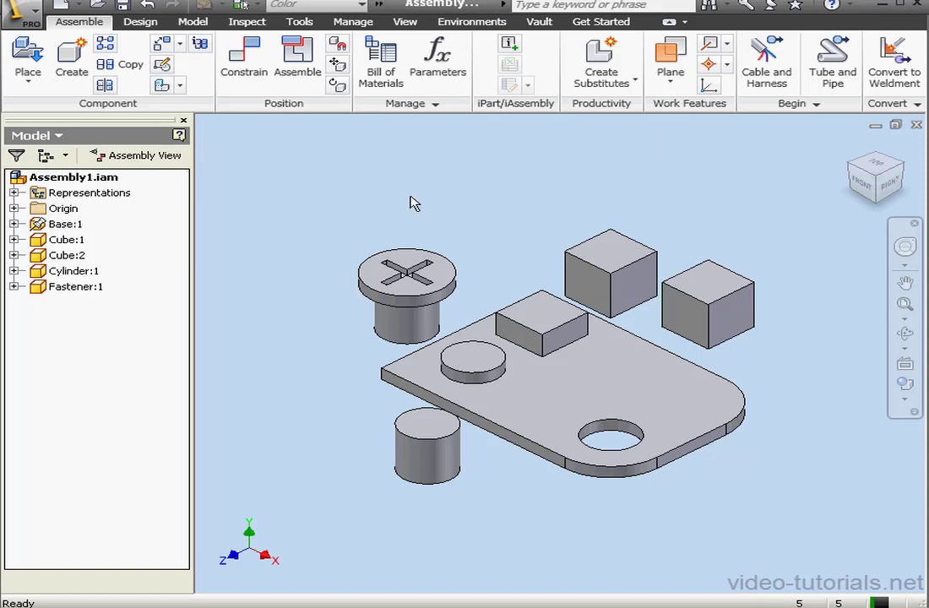
Preview the Mate and Flush solutions between the top face of the base's square block and the underside of Cube:1
click(241, 59)
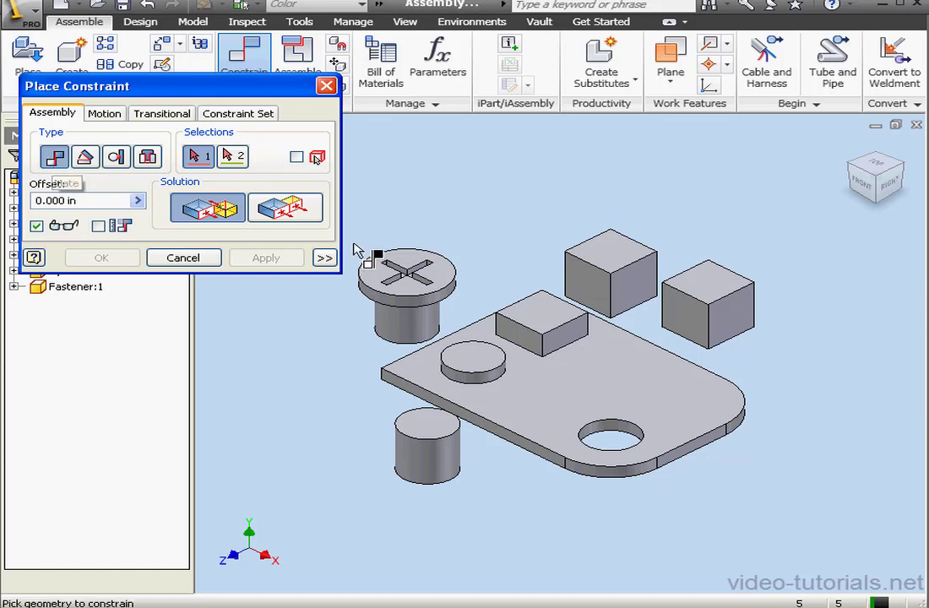
click(554, 313)
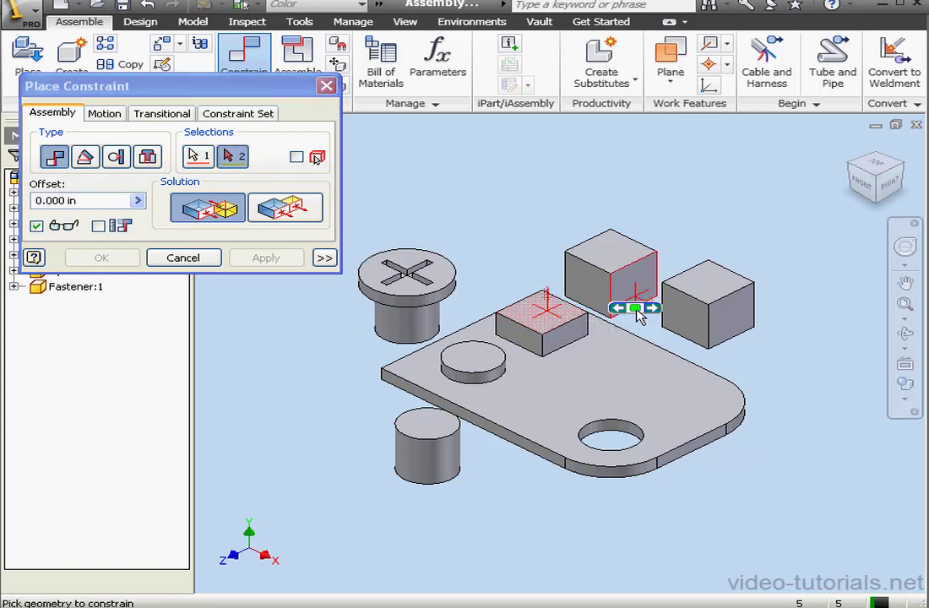
click(654, 310)
click(635, 308)
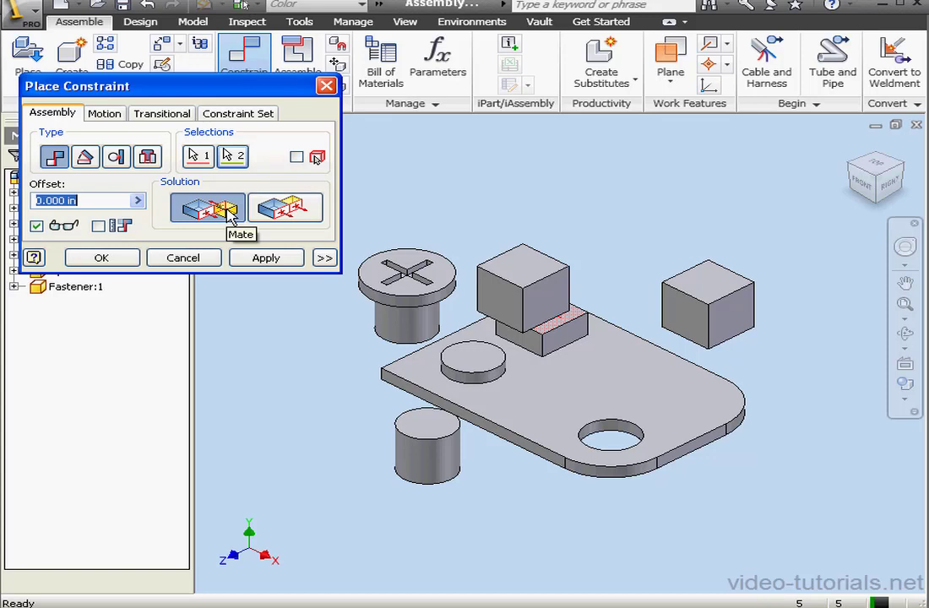
click(288, 211)
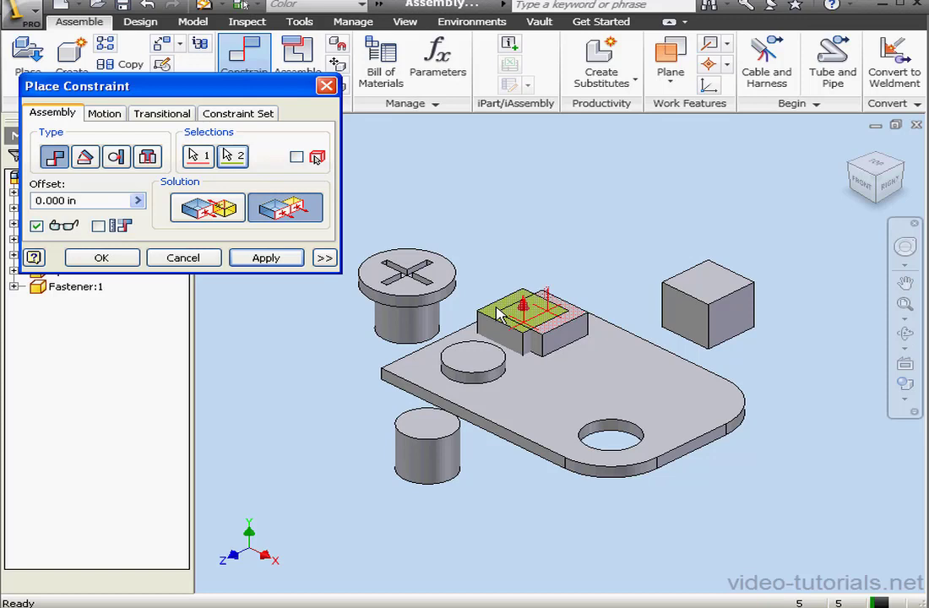
Reselect the block's top face and the matching Cube:1 face, and apply a Mate constraint with 0.000 in offset
click(196, 158)
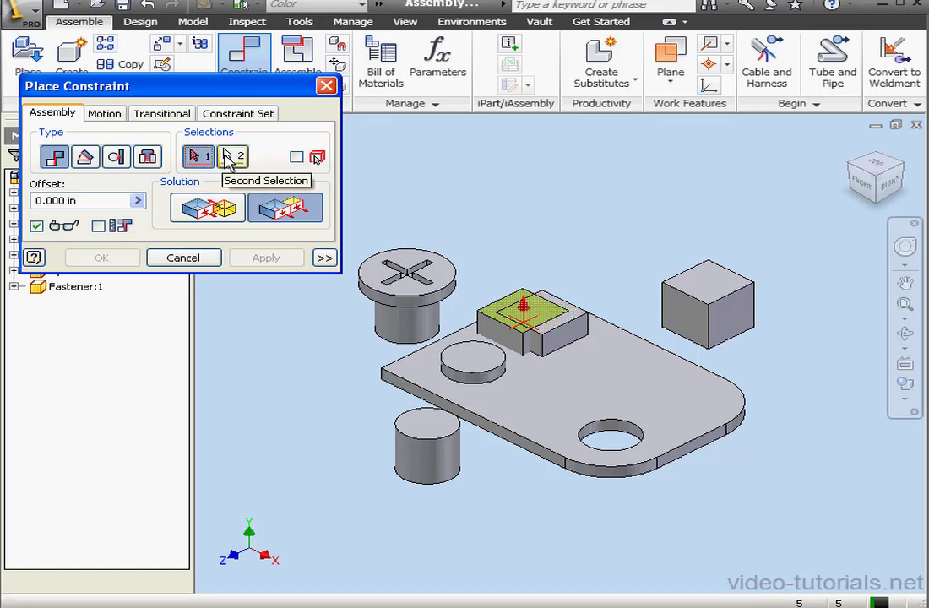
click(231, 159)
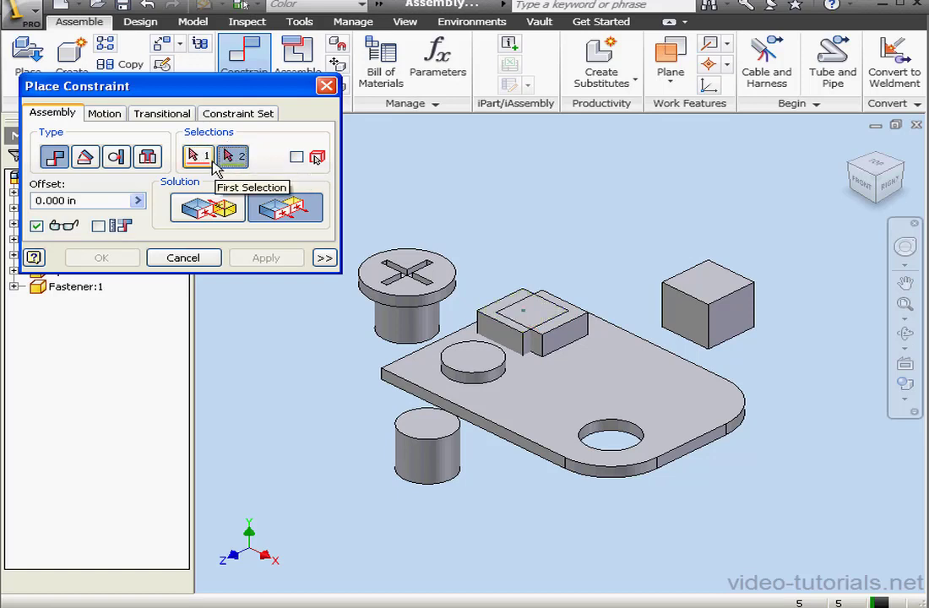
click(198, 159)
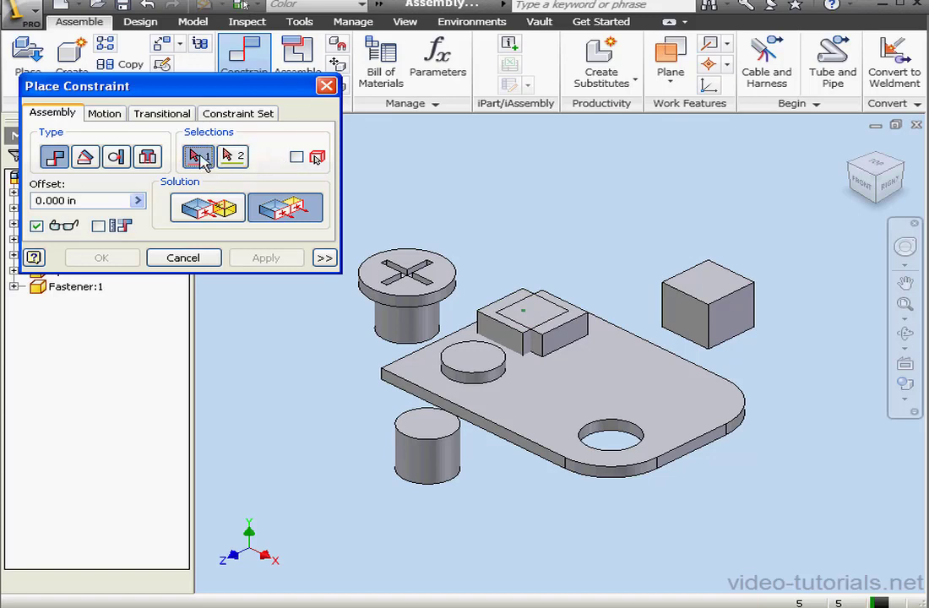
click(571, 314)
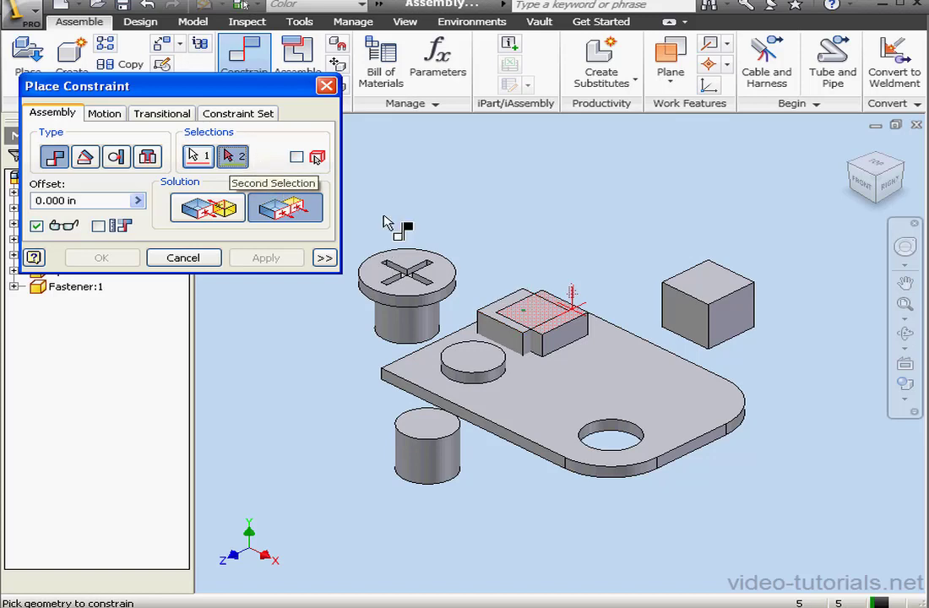
click(499, 314)
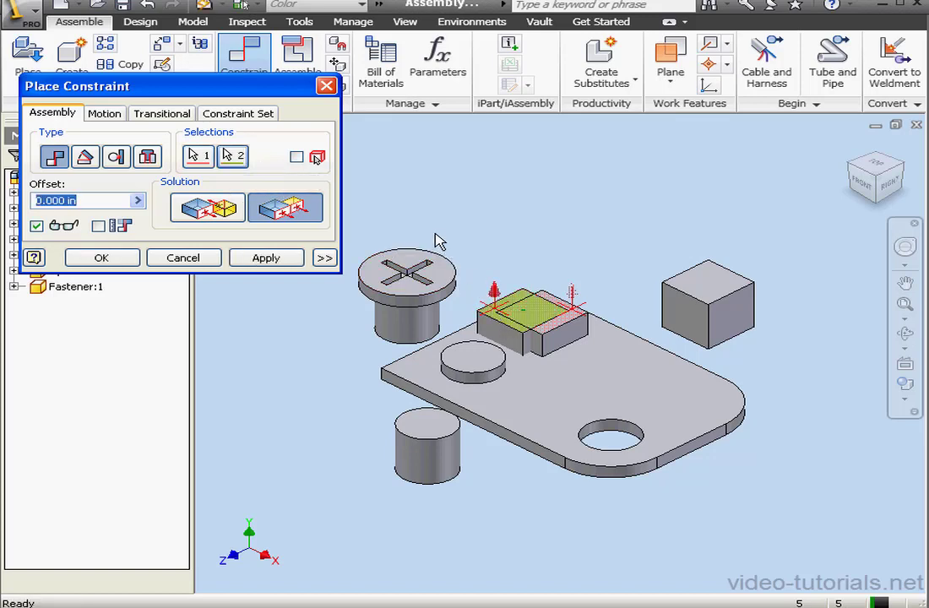
click(224, 212)
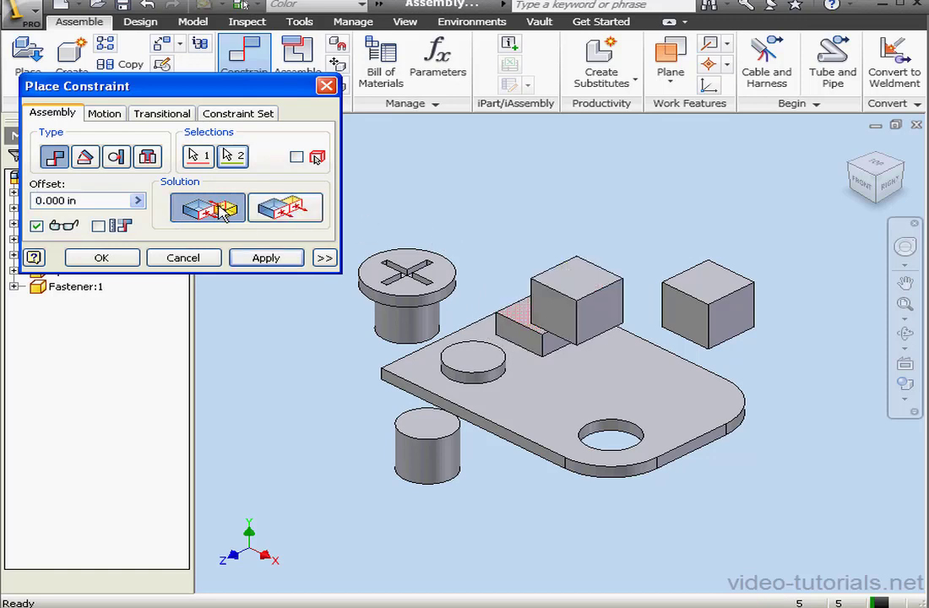
click(271, 261)
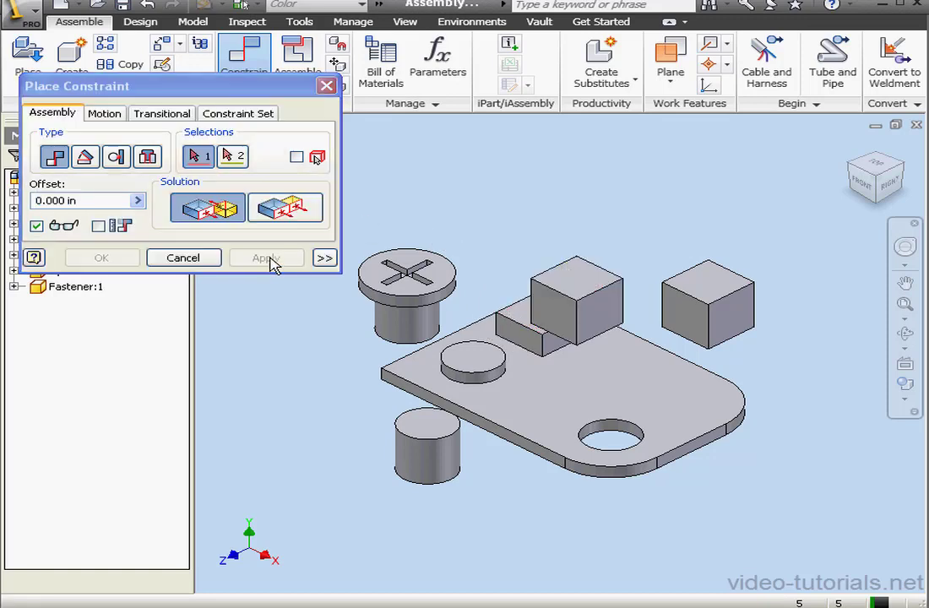
click(184, 257)
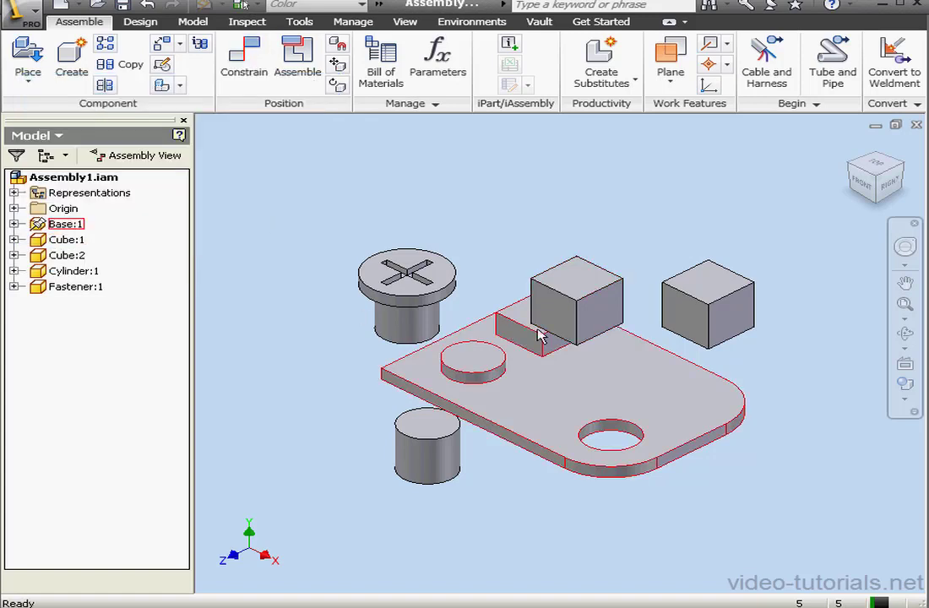
Test the remaining movement of Cube:1 by sliding it over the block and inspecting it from the front
drag(614, 315, 591, 319)
click(856, 190)
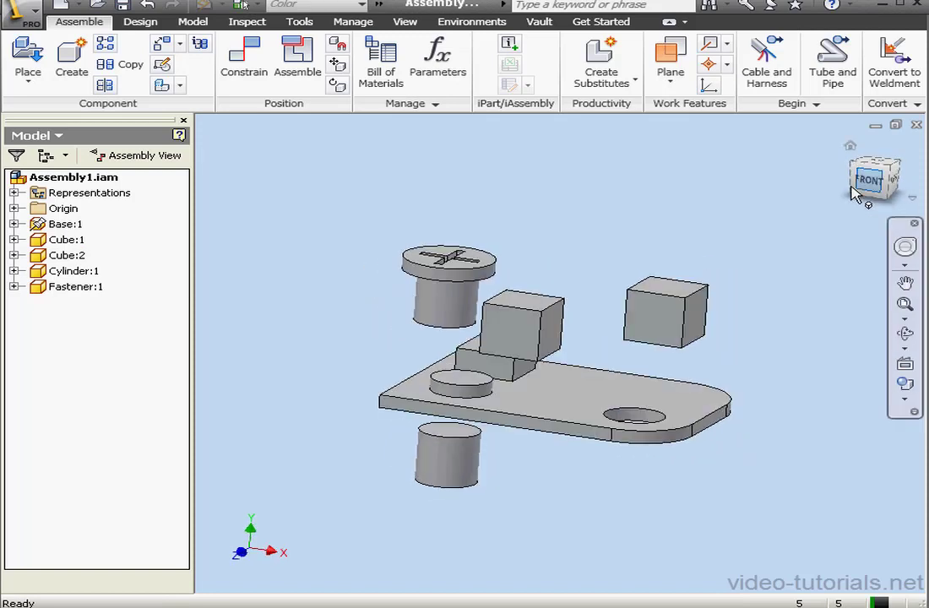
drag(494, 345, 524, 320)
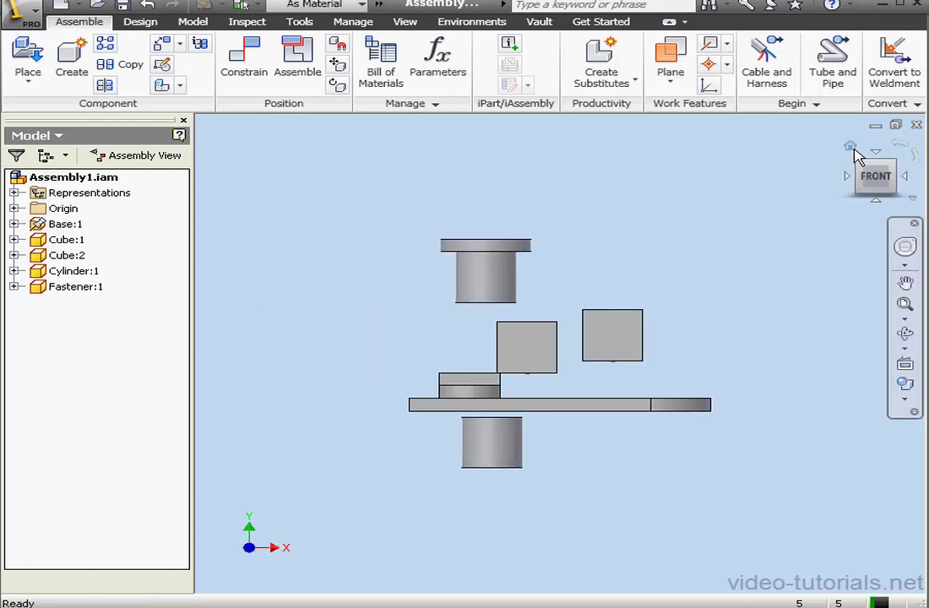
click(851, 148)
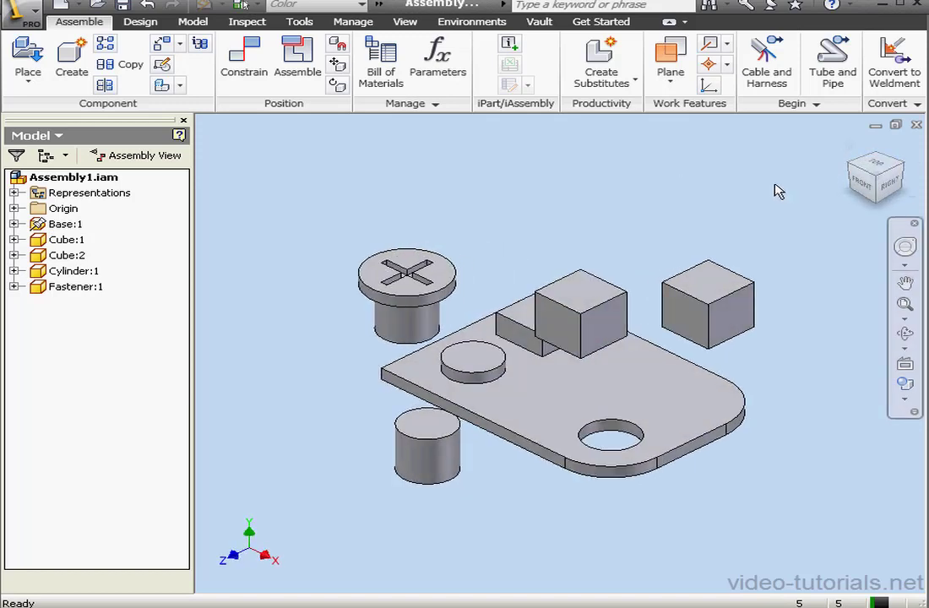
Apply a Flush constraint with 0.000 in offset between the right faces of the square block and Cube:1
click(239, 61)
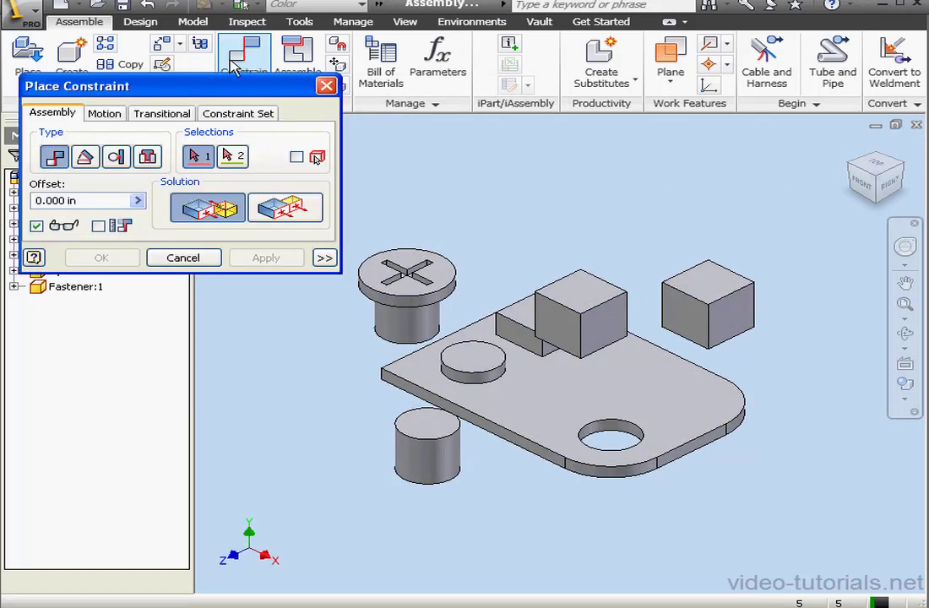
click(554, 355)
click(617, 337)
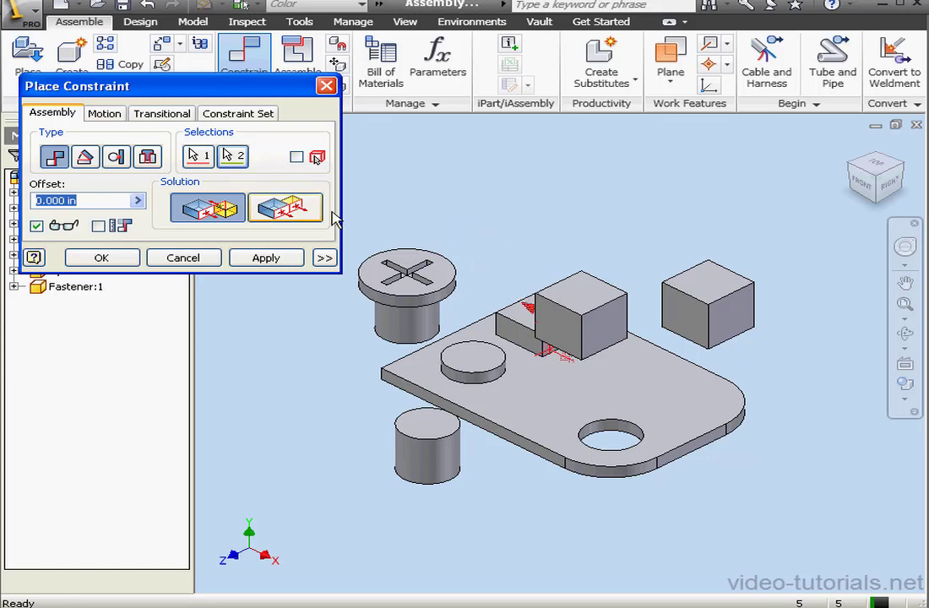
click(298, 214)
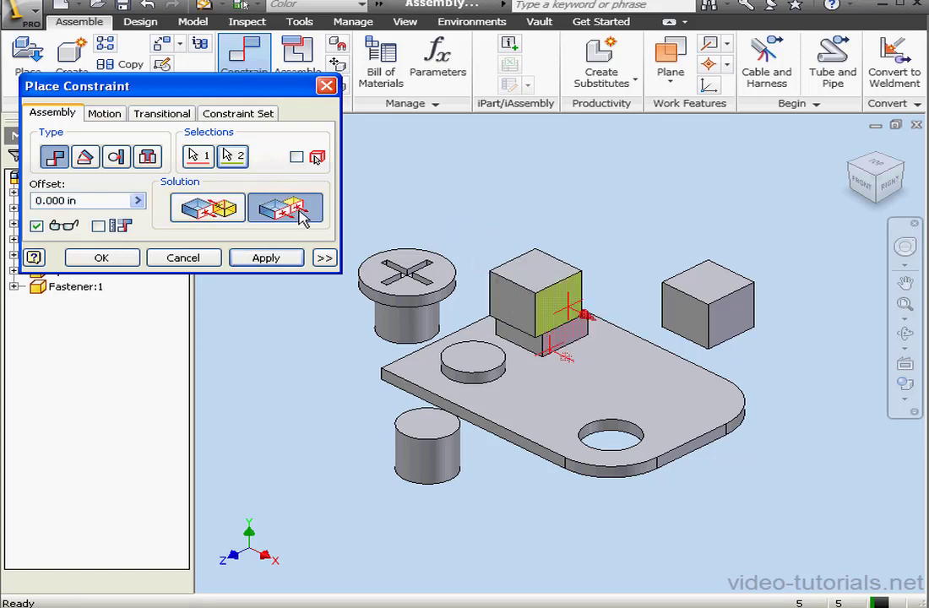
click(287, 260)
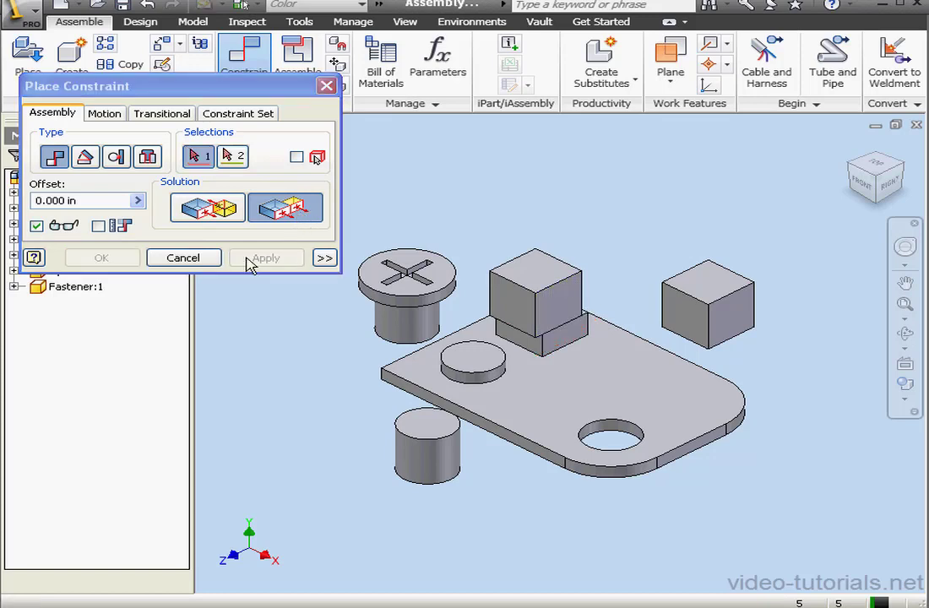
click(212, 261)
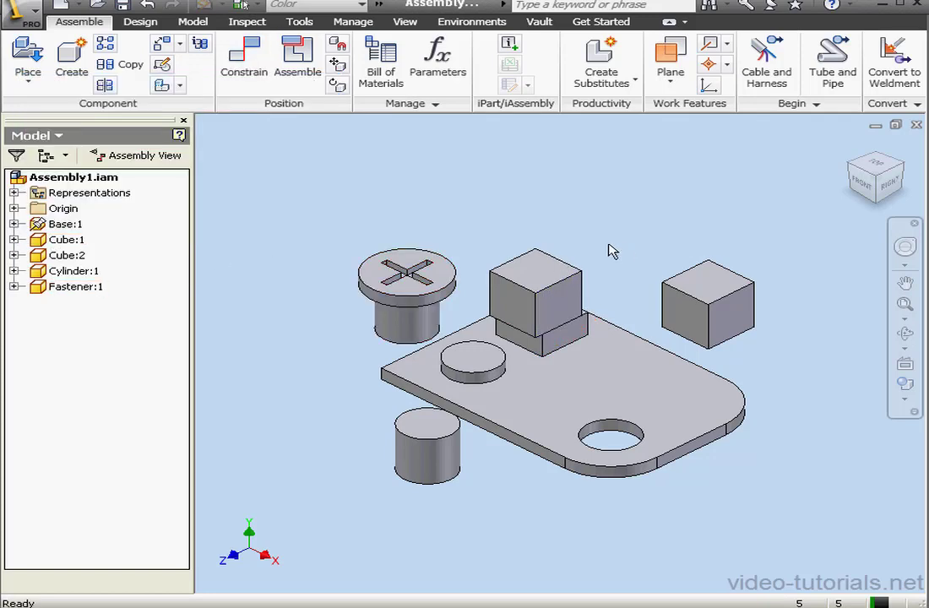
Slide Cube:1 away from the block and set up a Flush constraint between the front faces of both
drag(555, 316, 636, 281)
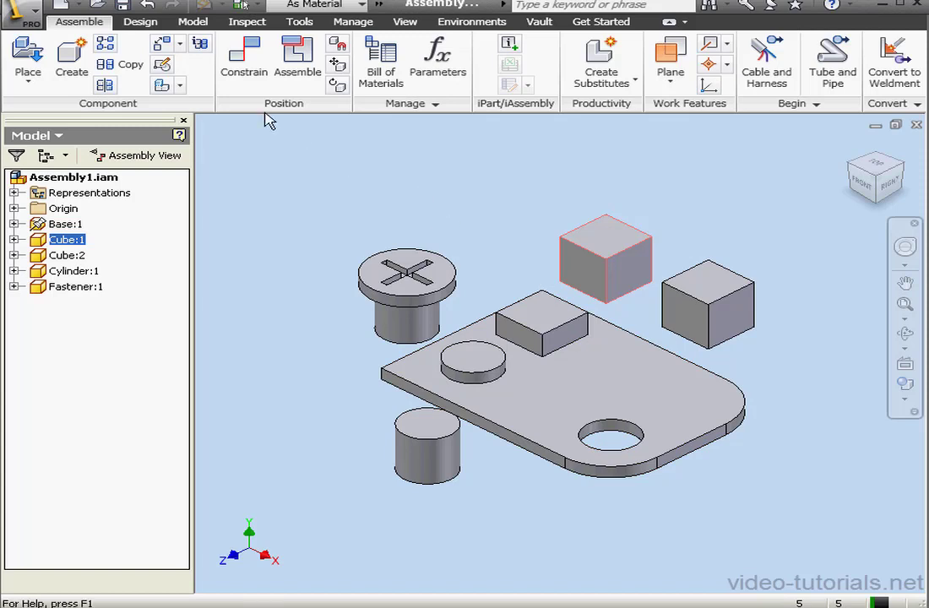
click(243, 74)
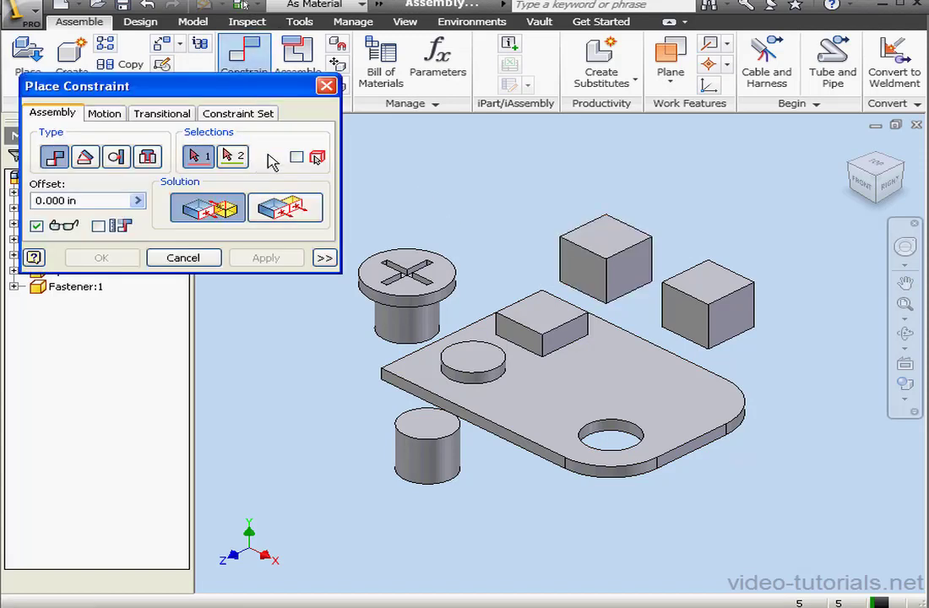
click(595, 270)
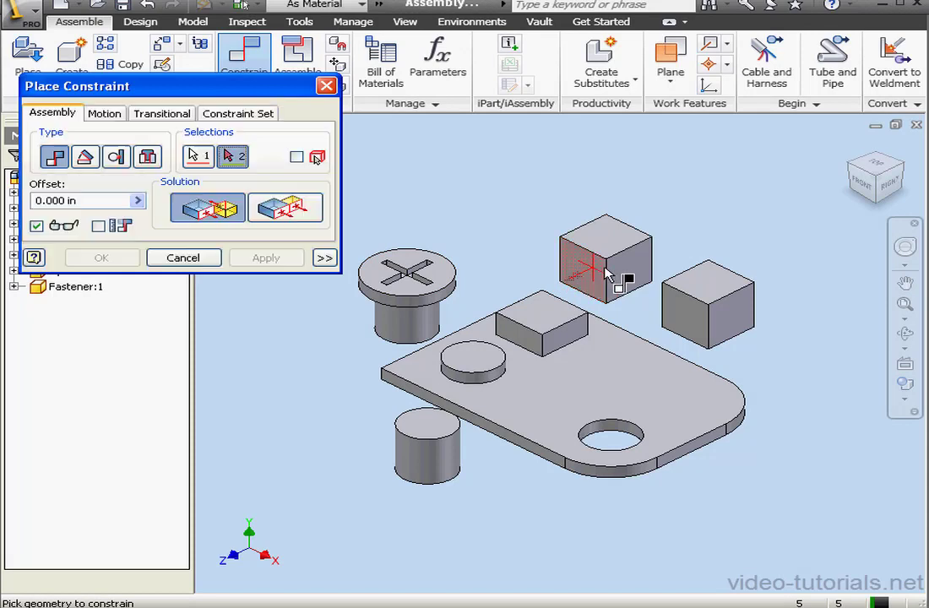
click(532, 336)
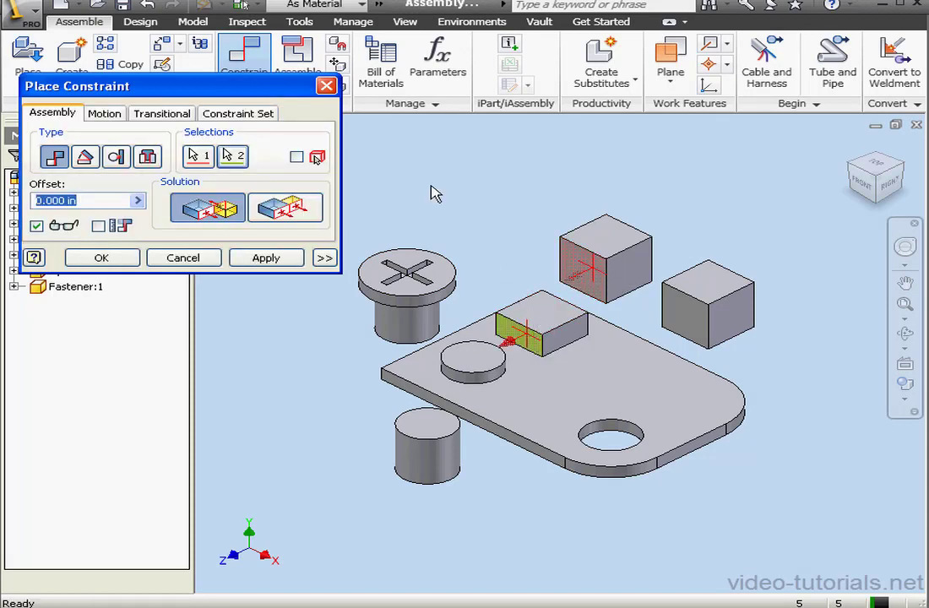
click(296, 211)
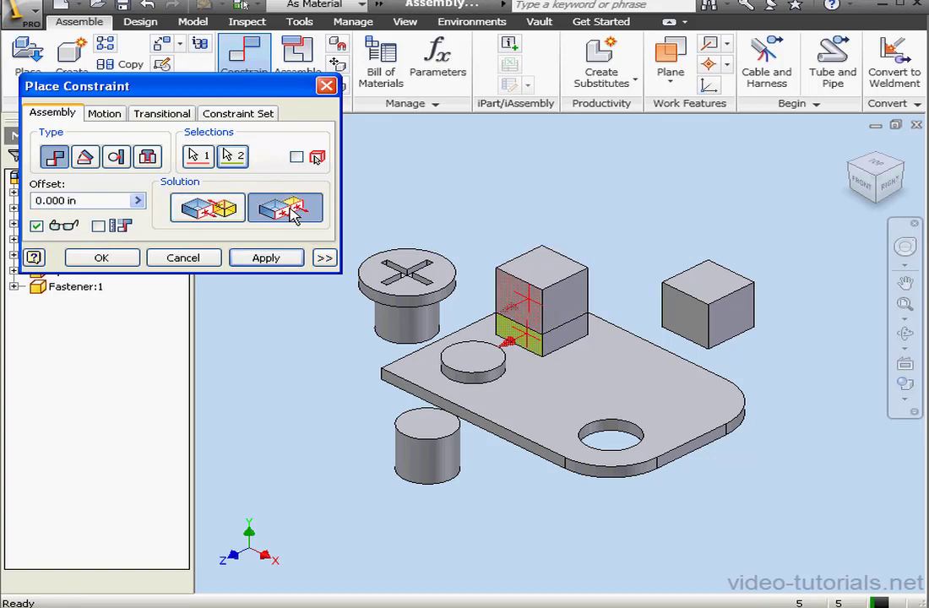
Try applying the front-face constraint with the Mate solution and return to editing the constraint
click(217, 212)
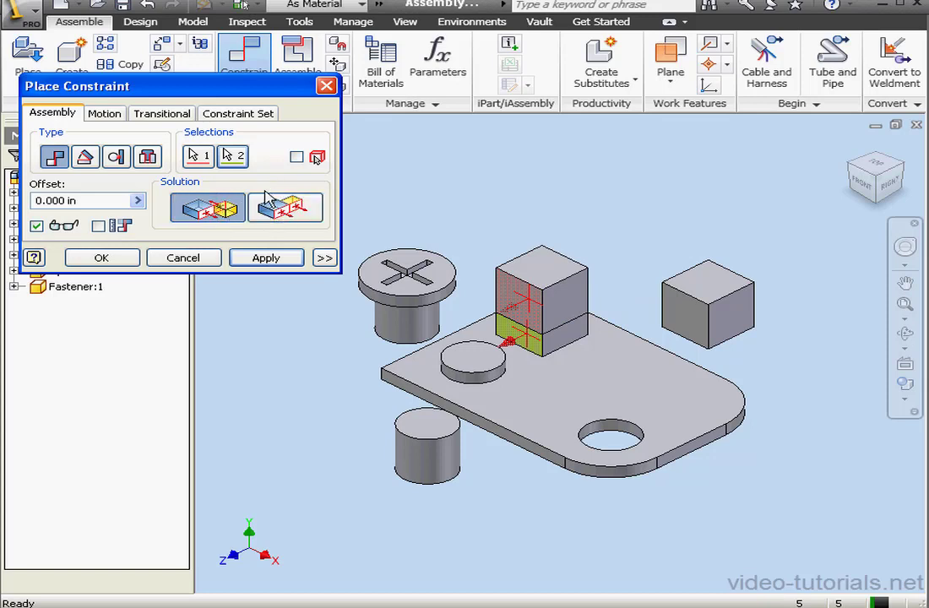
click(268, 259)
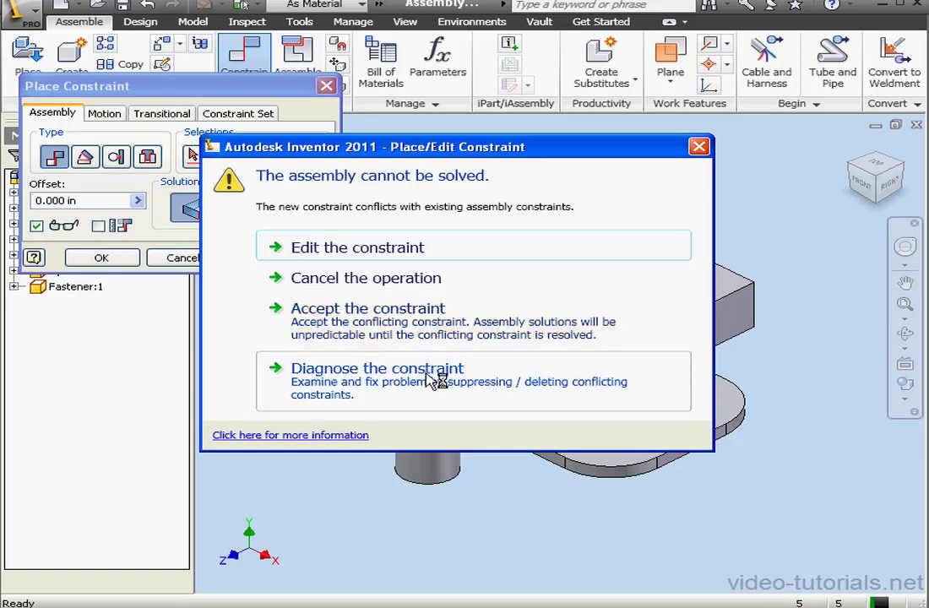
click(404, 255)
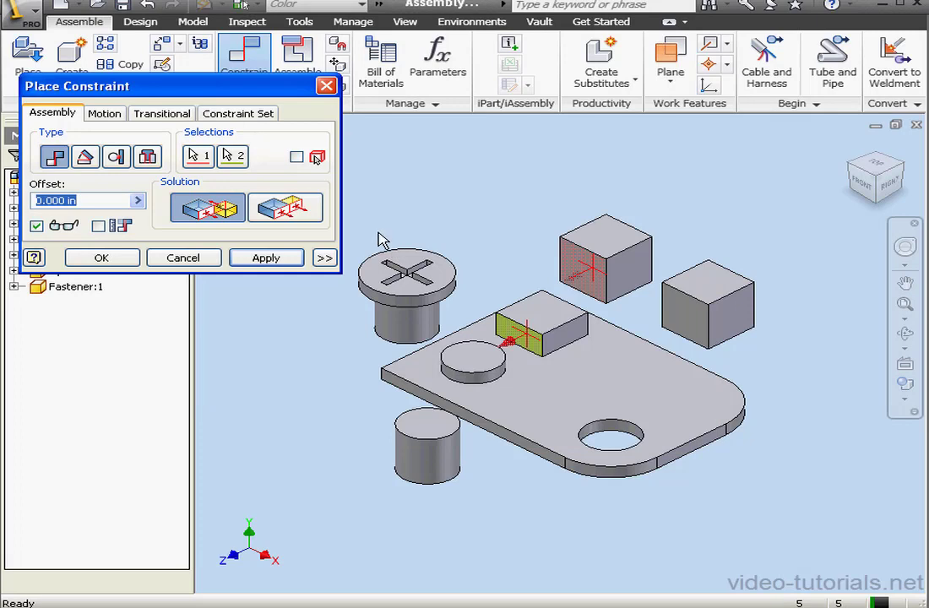
Switch the front-face constraint to the Flush solution and apply it
click(292, 207)
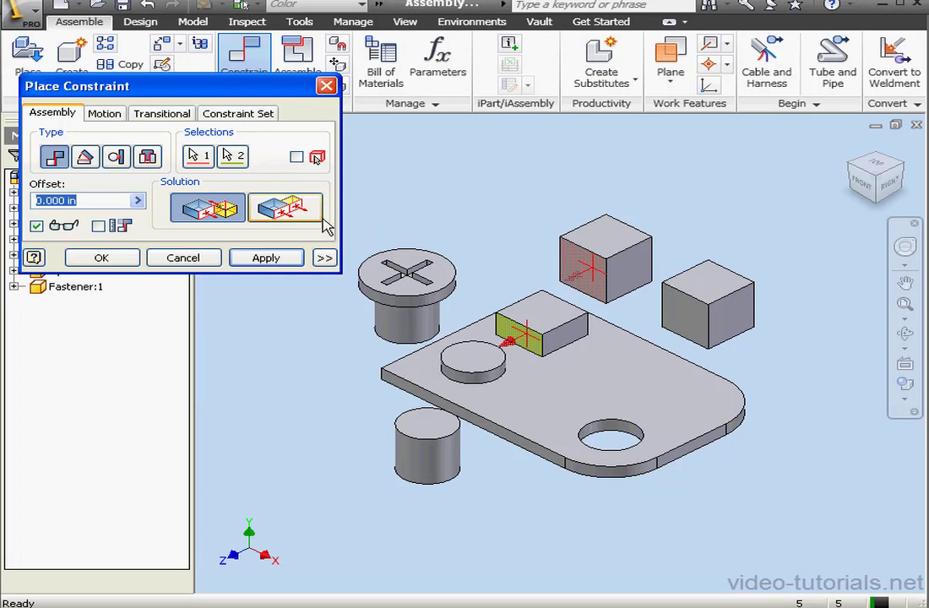
click(274, 256)
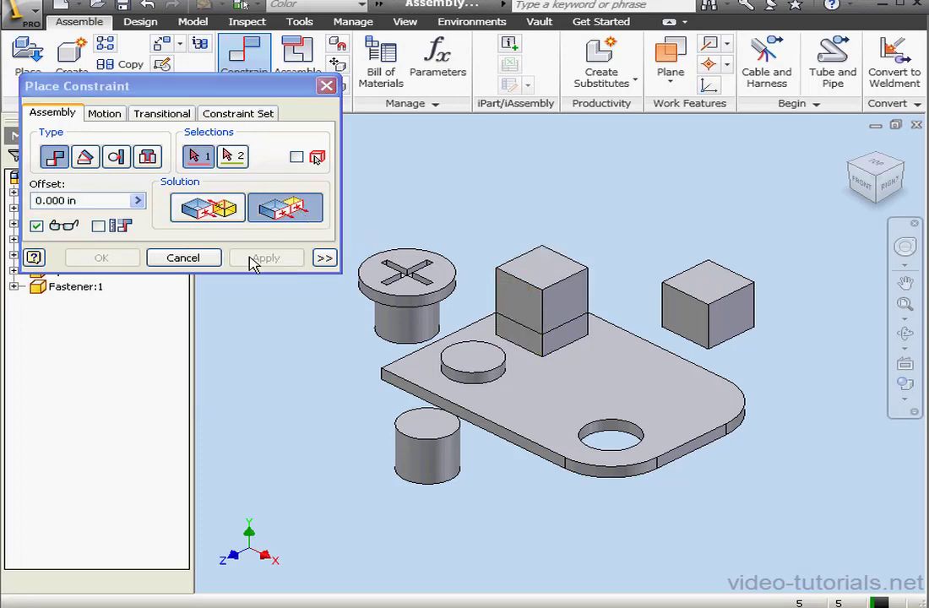
click(199, 258)
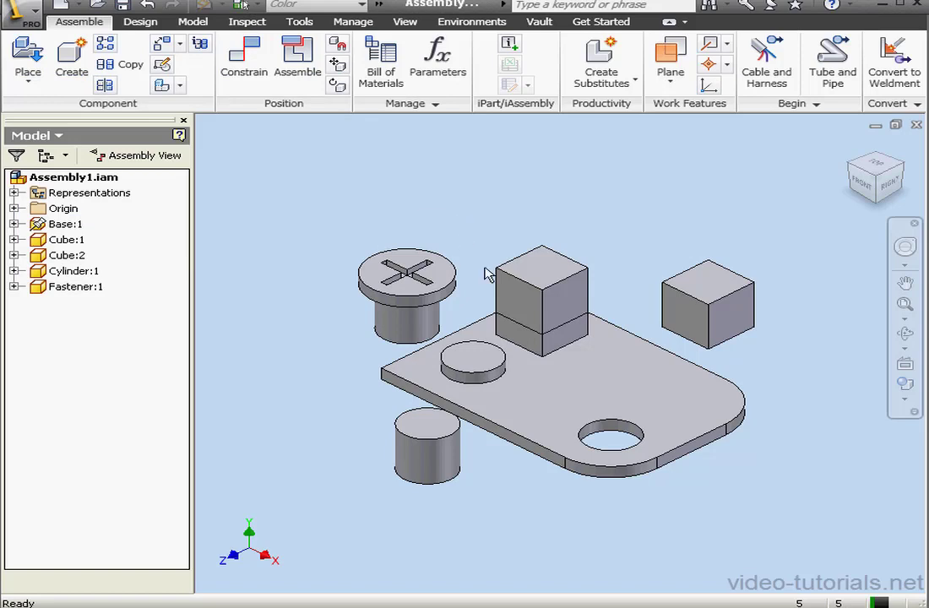
Set the offset of Cube:1's front-face Flush:2 constraint to 0.25 in
click(564, 302)
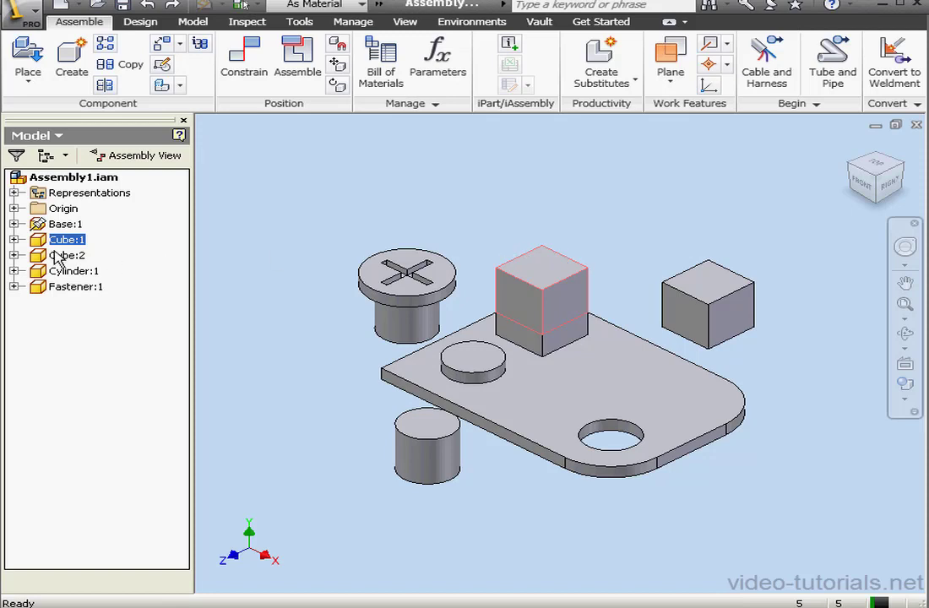
click(14, 240)
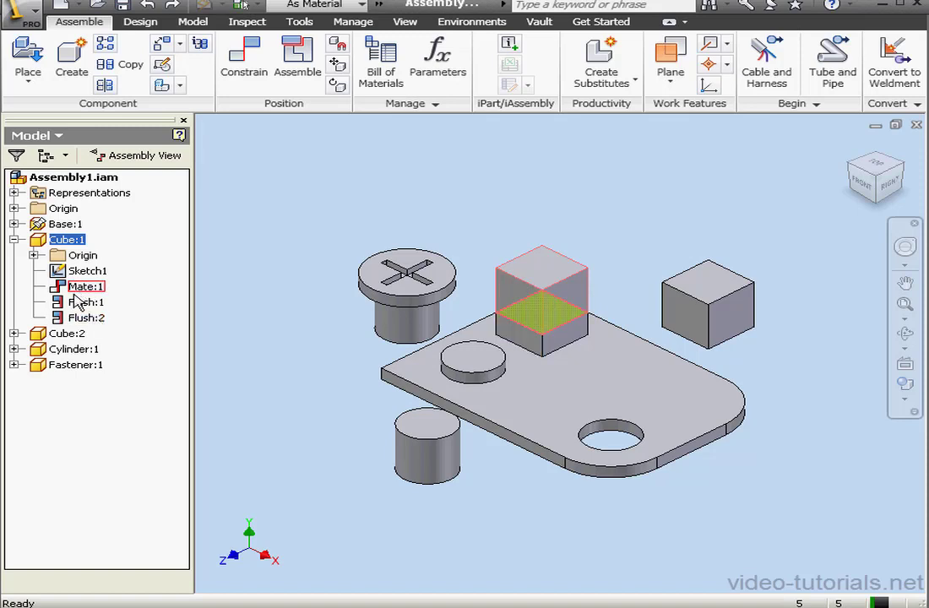
double_click(80, 317)
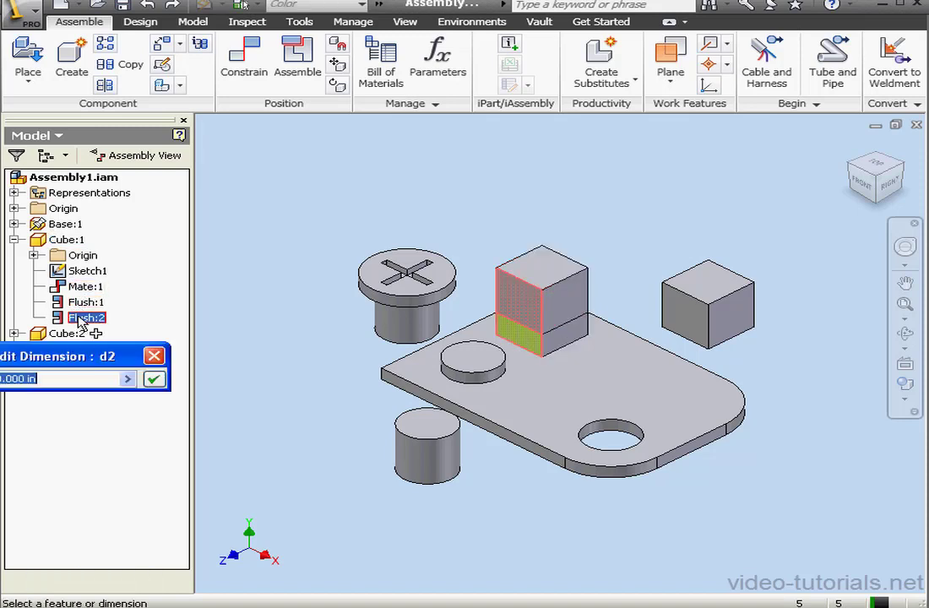
drag(87, 356, 262, 309)
drag(213, 332, 187, 330)
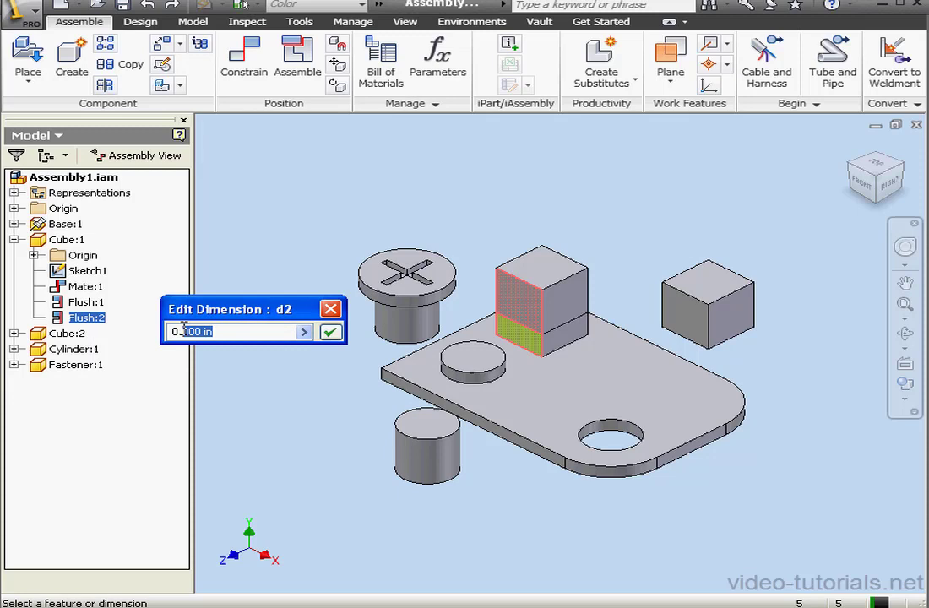
text(25)
click(332, 335)
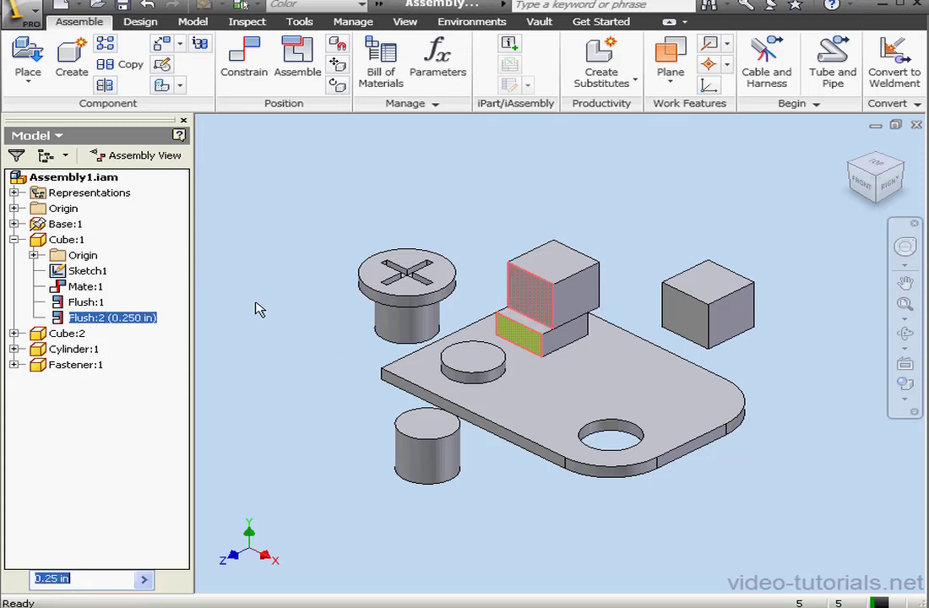
Edit the Flush:2 constraint by reselecting the front faces of Cube:1 and the square block and setting the offset to 0.5 in
right_click(93, 317)
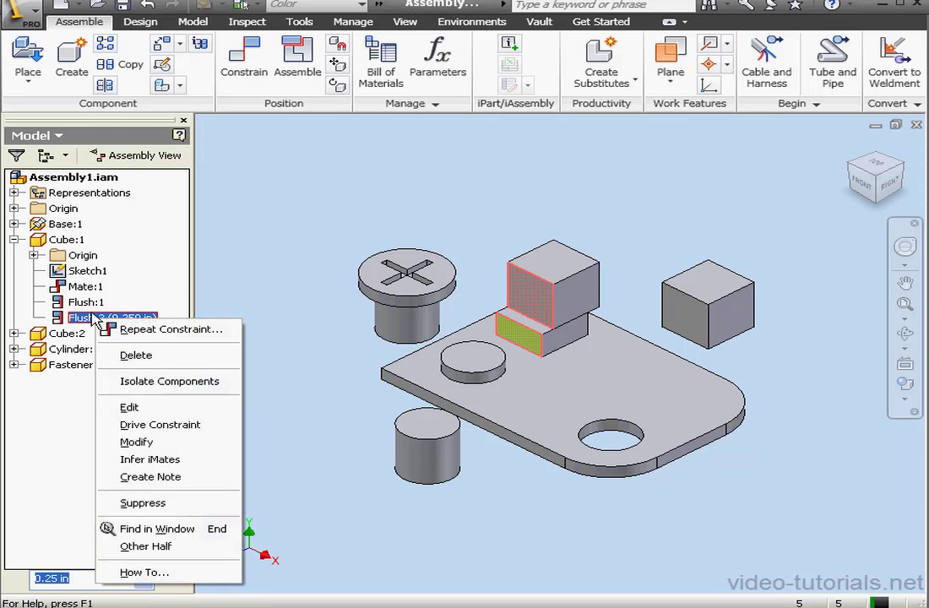
click(148, 408)
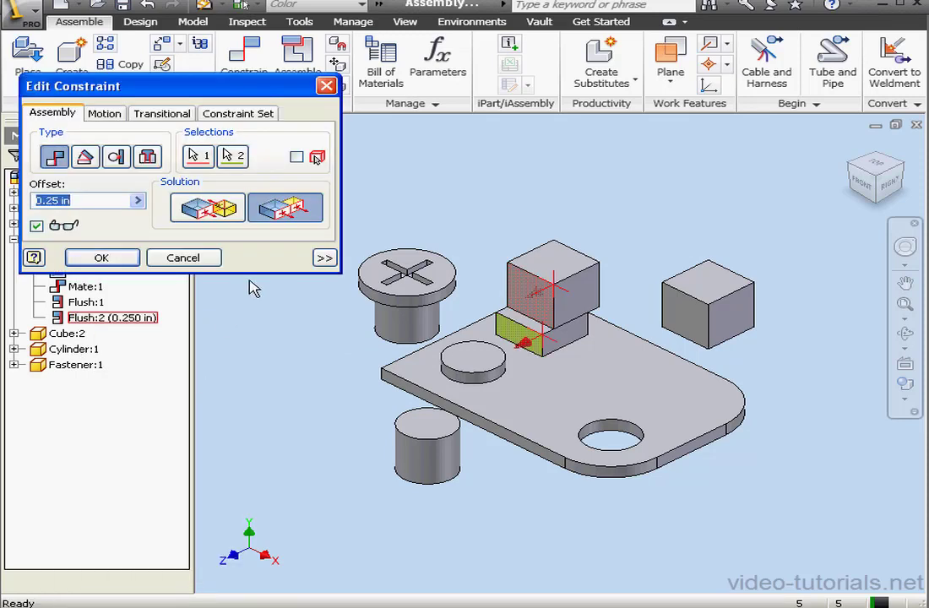
click(198, 156)
click(230, 158)
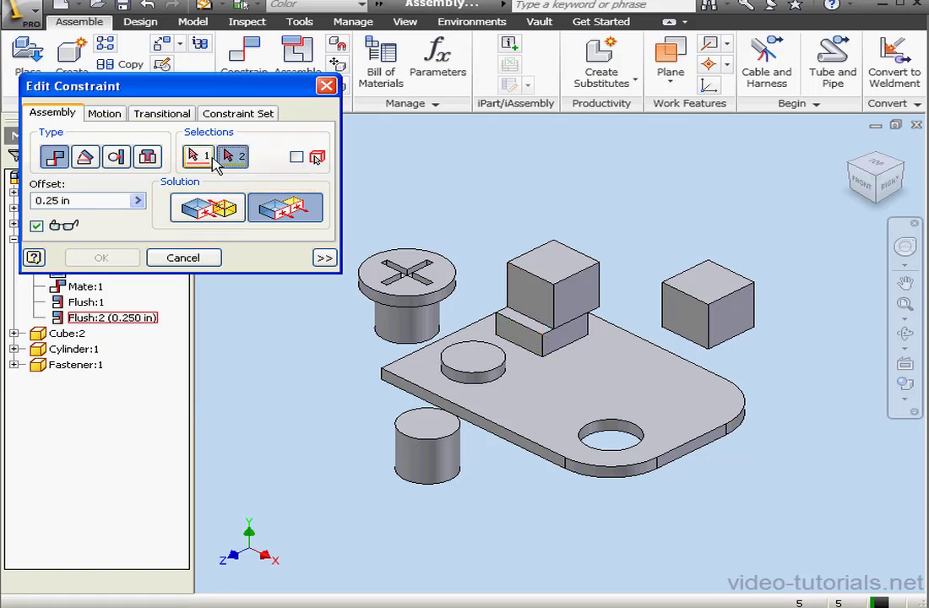
click(208, 158)
click(531, 311)
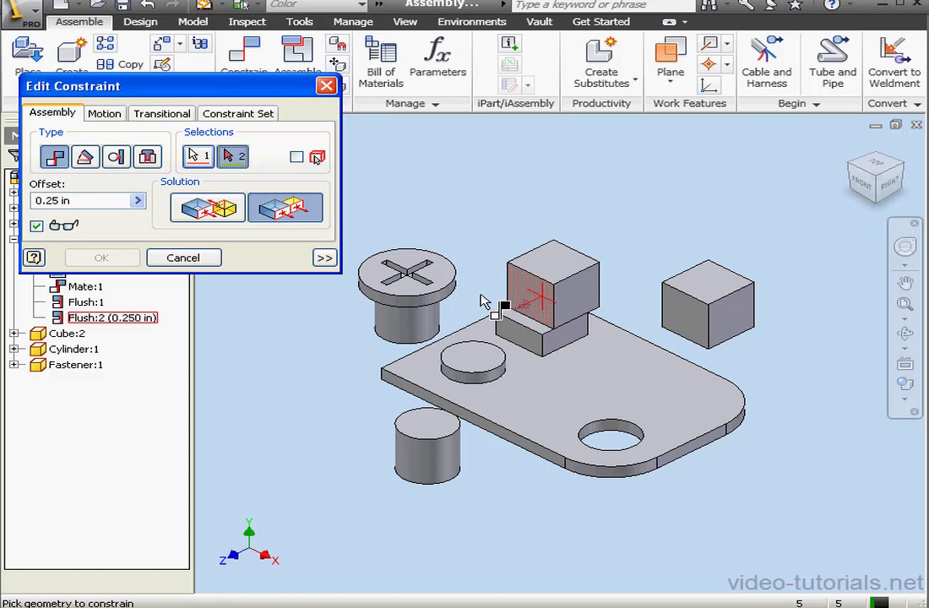
drag(70, 200, 45, 200)
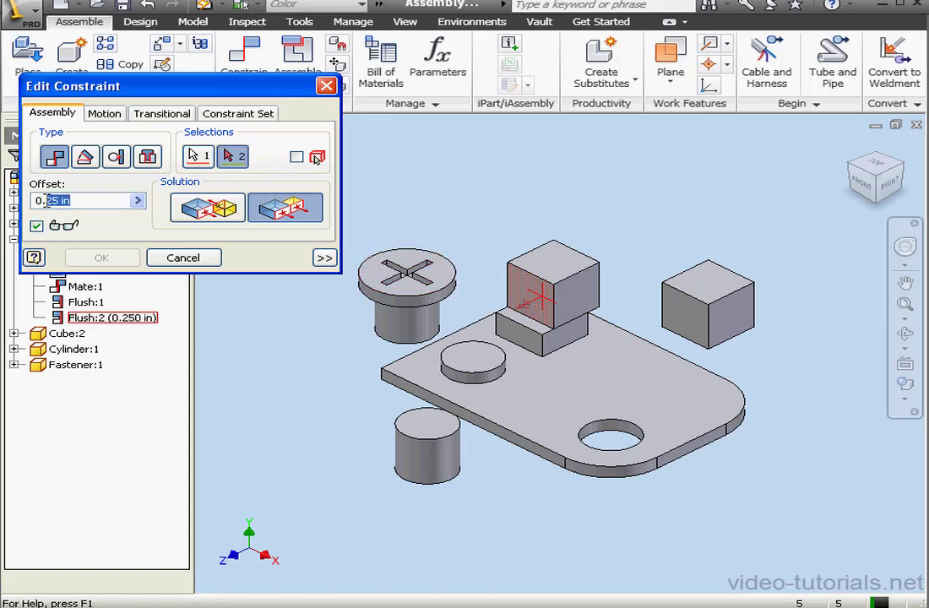
text(5)
click(507, 335)
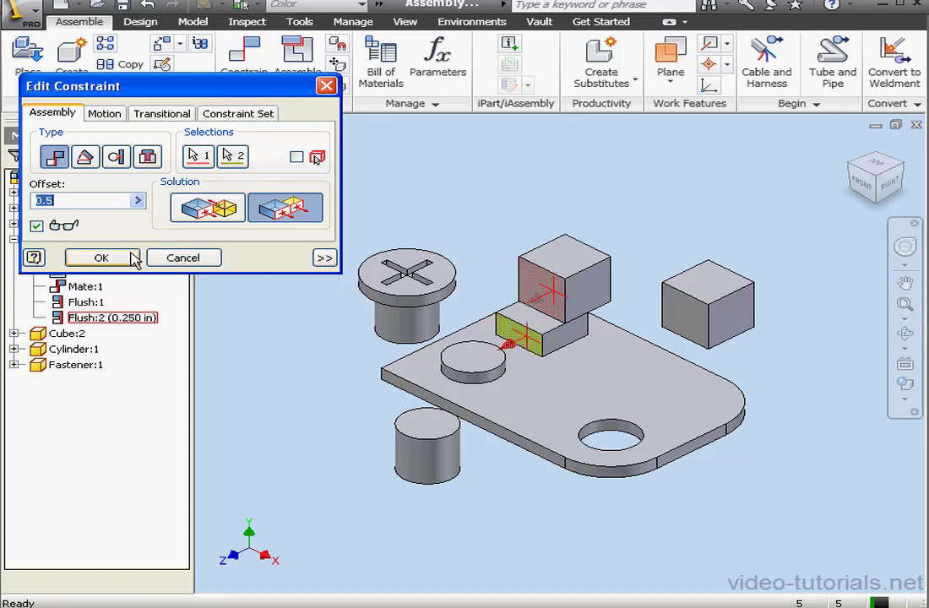
click(102, 258)
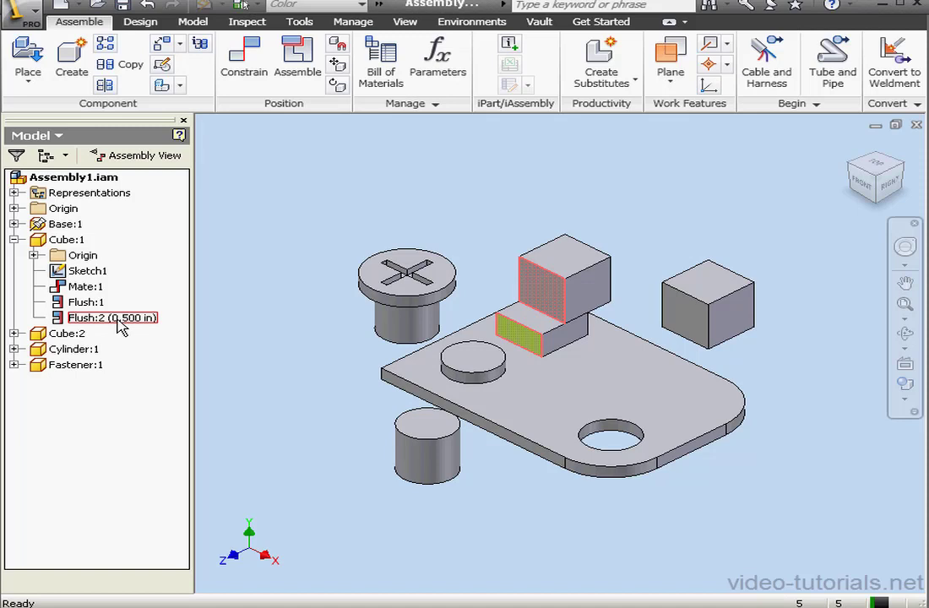
Modify the Flush:2 constraint's offset to 0.25 in
right_click(99, 325)
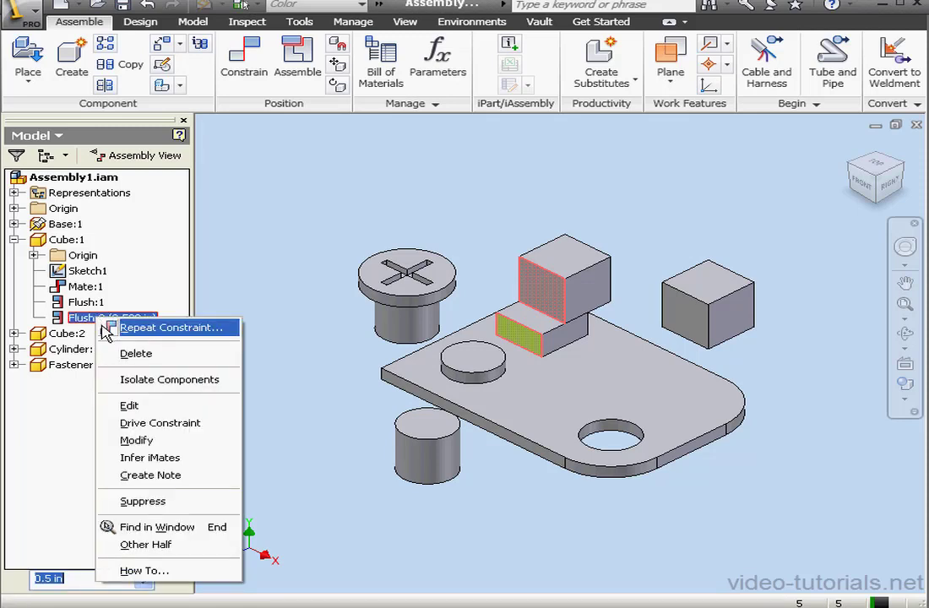
click(143, 439)
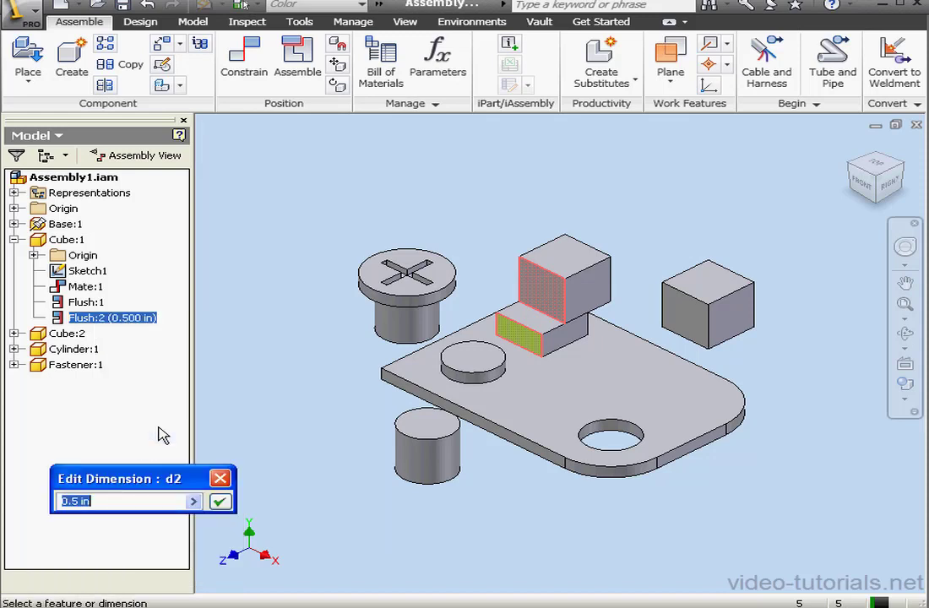
click(72, 501)
text(2)
click(219, 502)
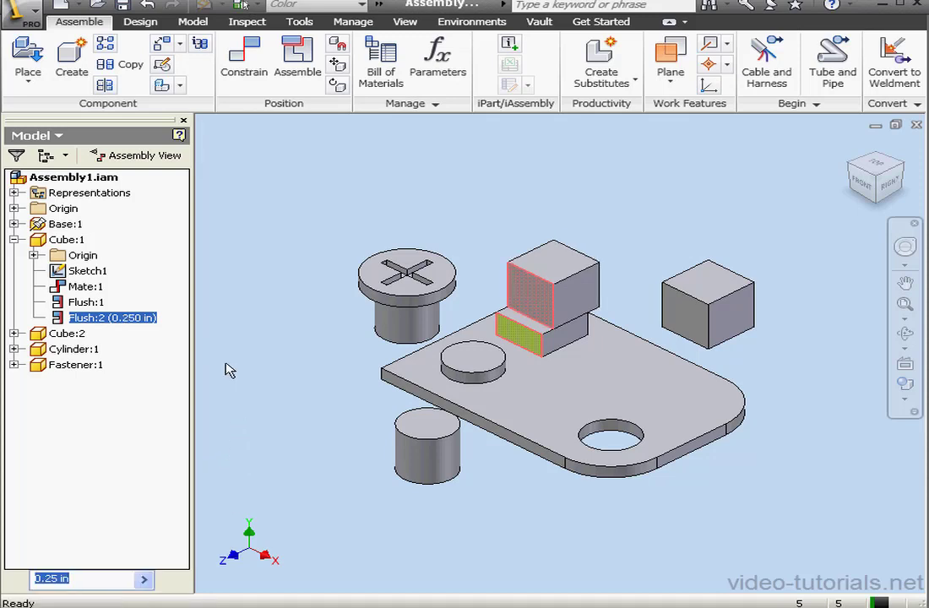
Apply a Mate constraint with 0.000 in offset between the fastener's shaft axis and the axis of the base's hole
click(236, 59)
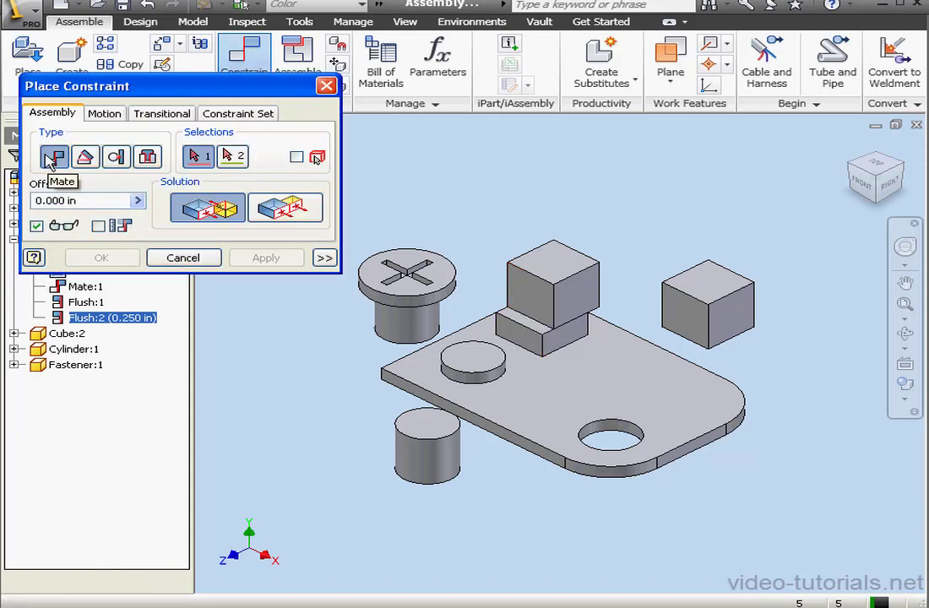
click(399, 331)
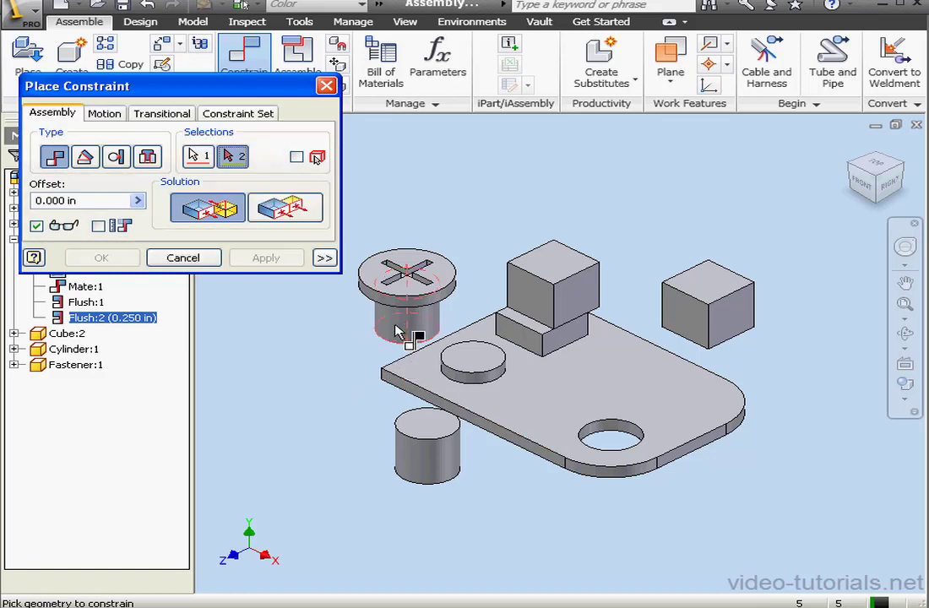
click(629, 438)
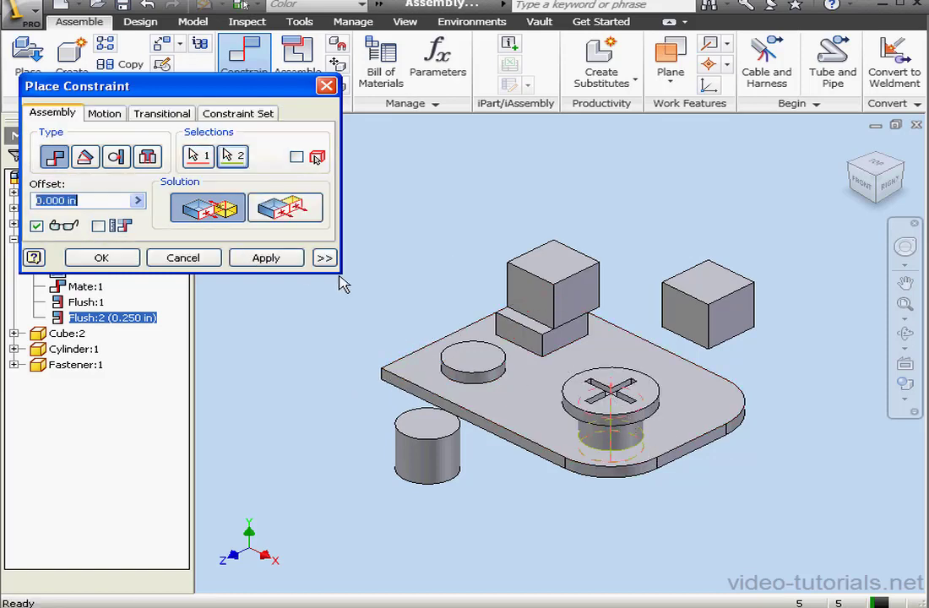
click(292, 258)
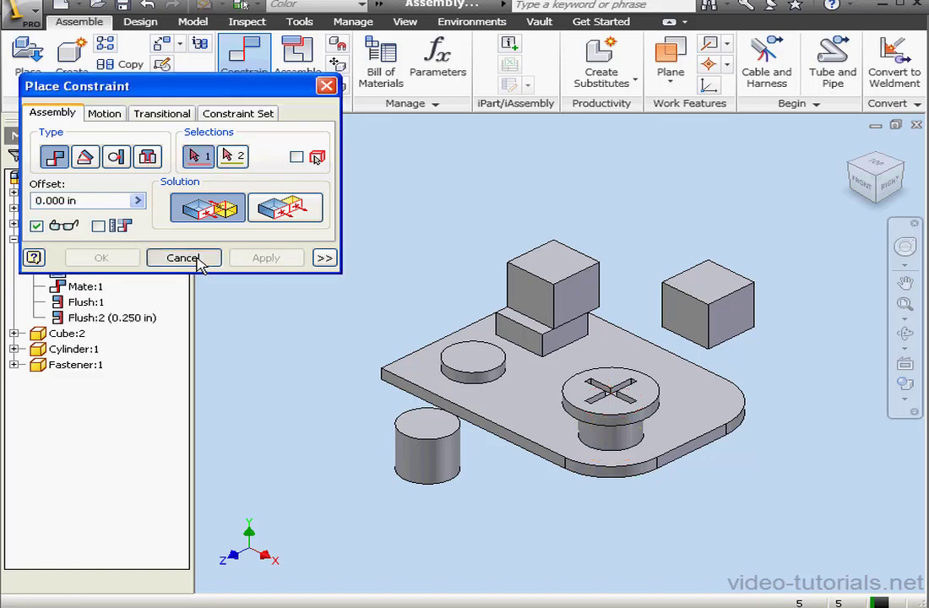
click(197, 259)
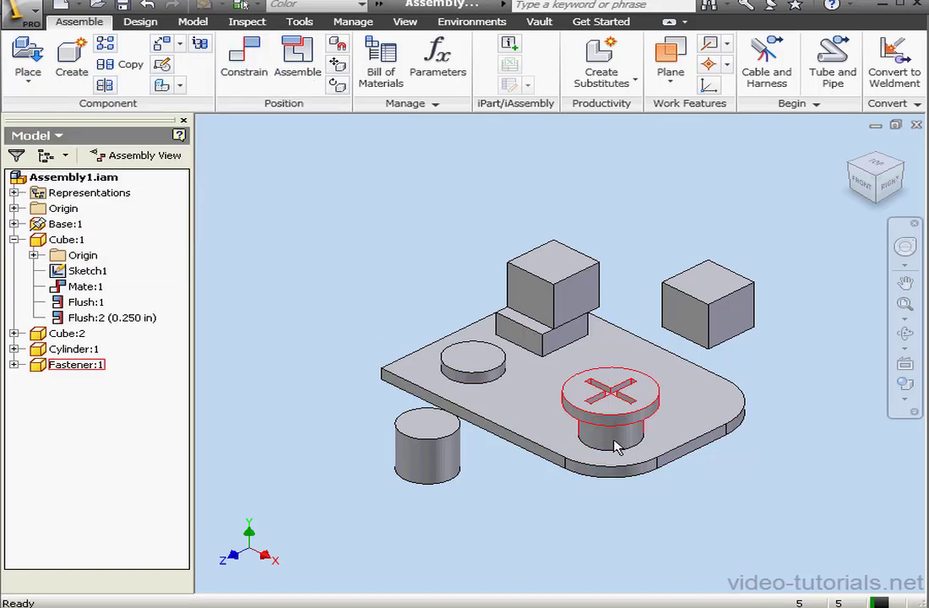
Raise the fastener above the hole and mate its head's underside to the base's top face with 0.000 in offset
drag(620, 448, 619, 395)
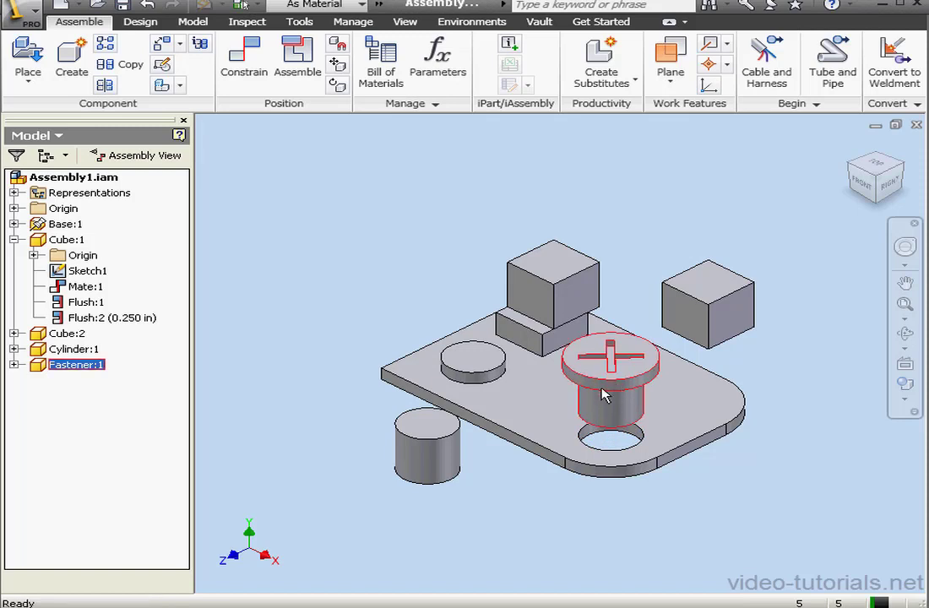
click(244, 55)
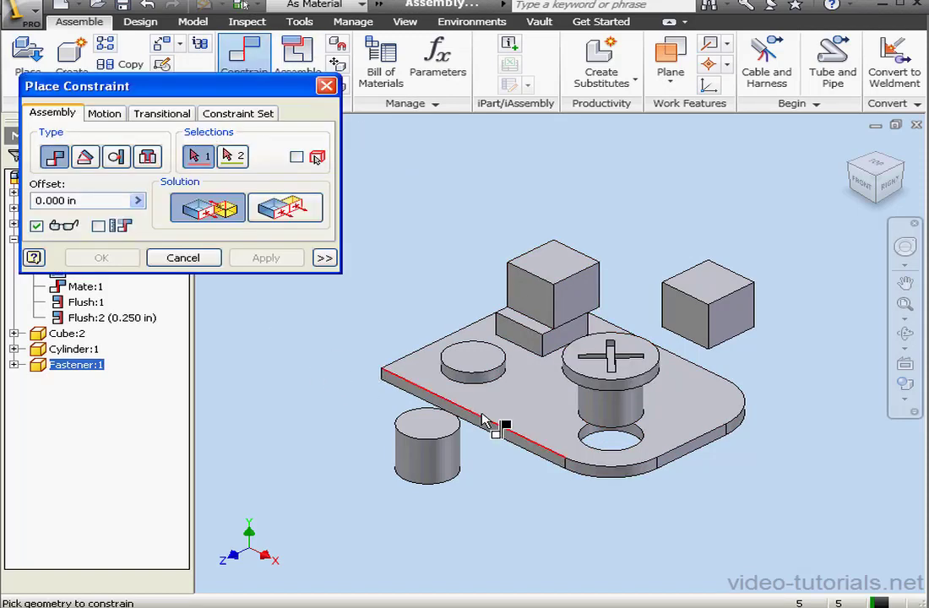
click(519, 414)
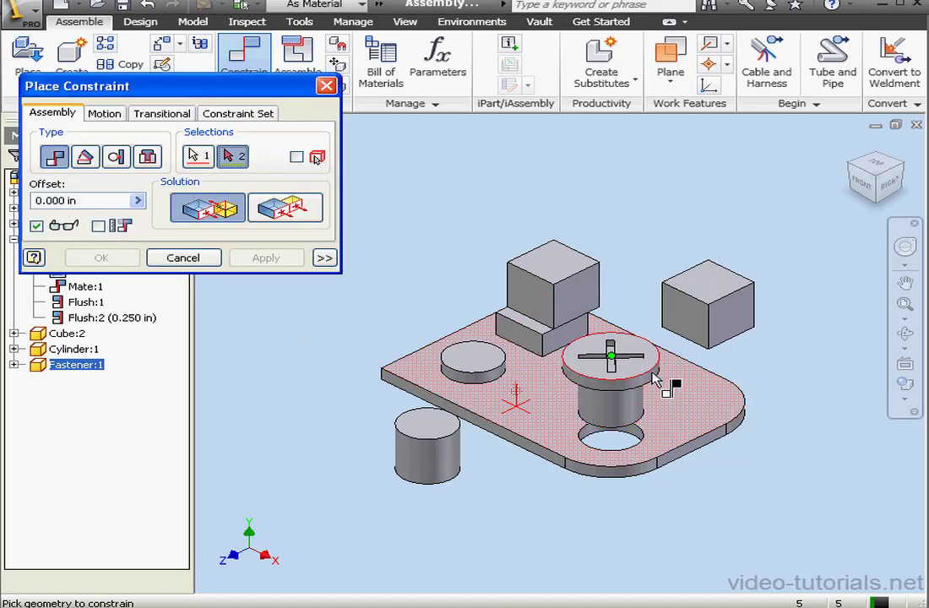
click(666, 384)
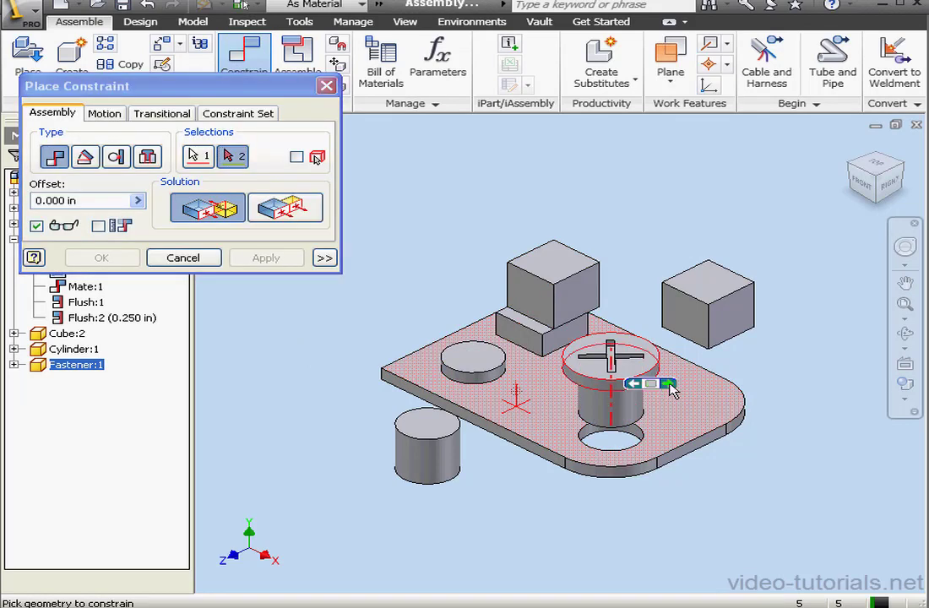
click(669, 384)
click(668, 385)
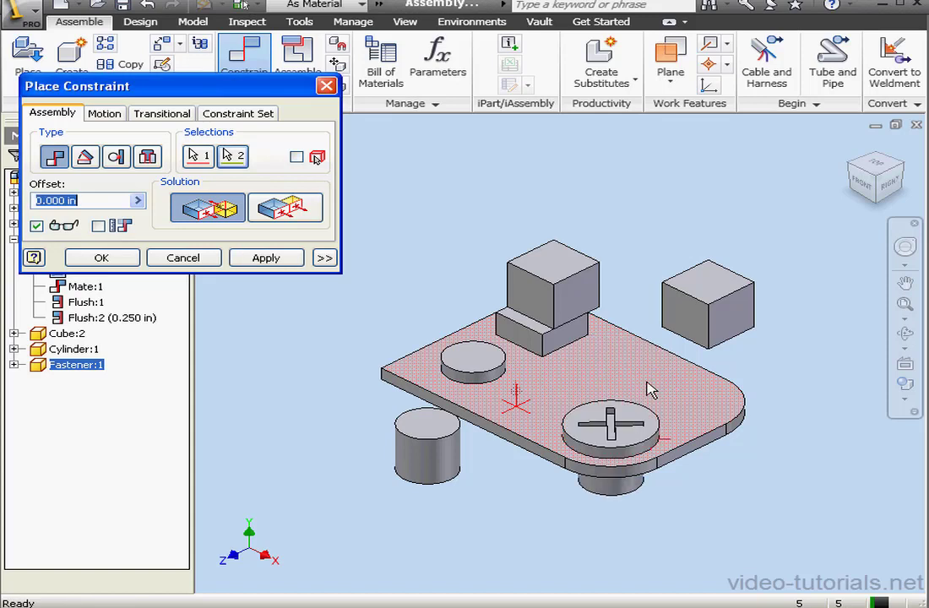
click(288, 256)
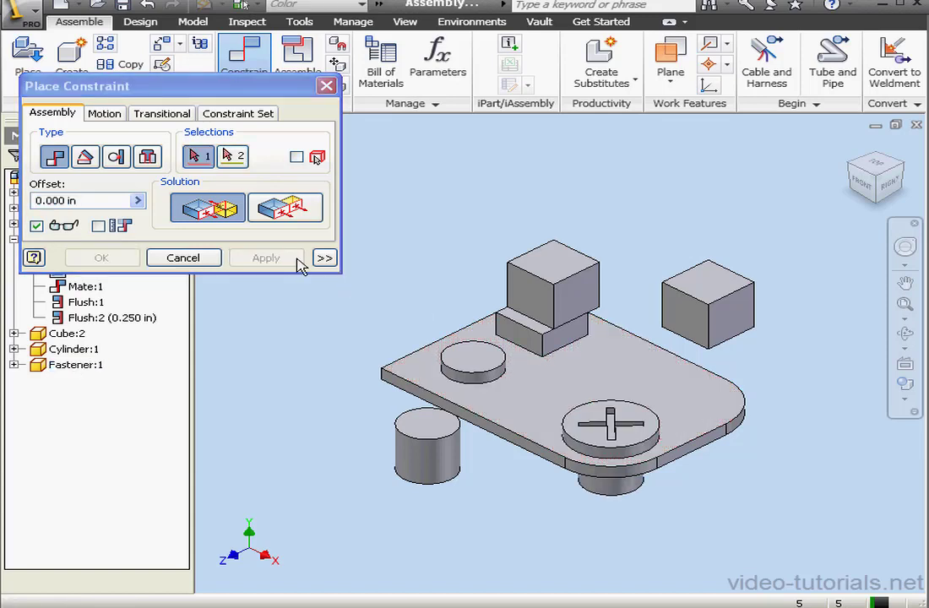
click(213, 259)
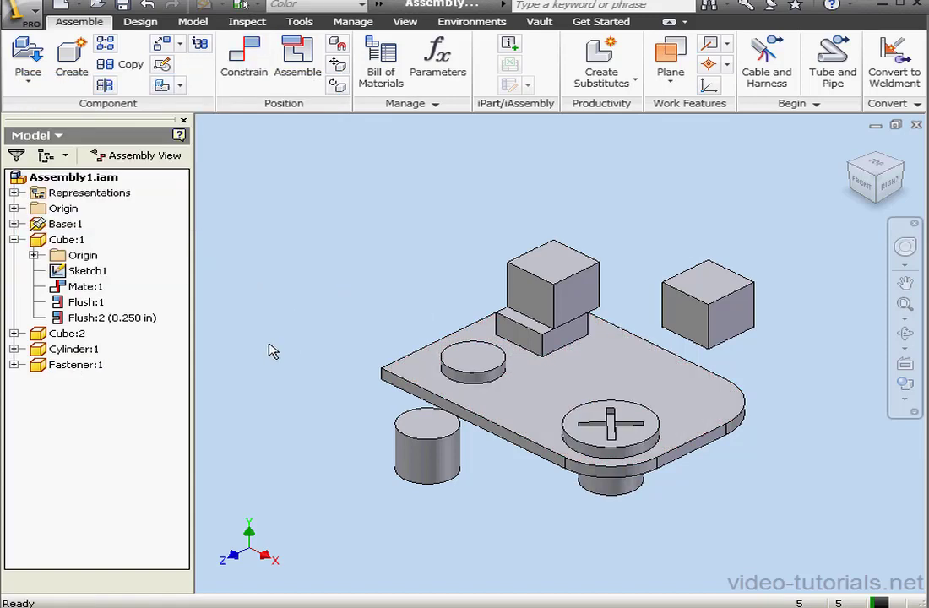
Set the fastener's axis constraint Mate:2 to a 0.25 in offset and move the fastener around the hole to test it
click(14, 365)
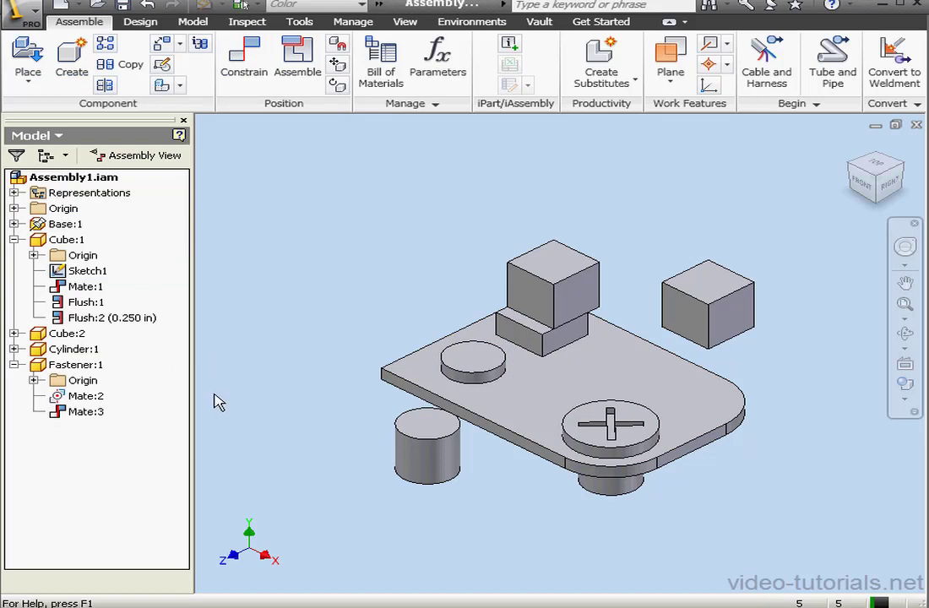
double_click(86, 395)
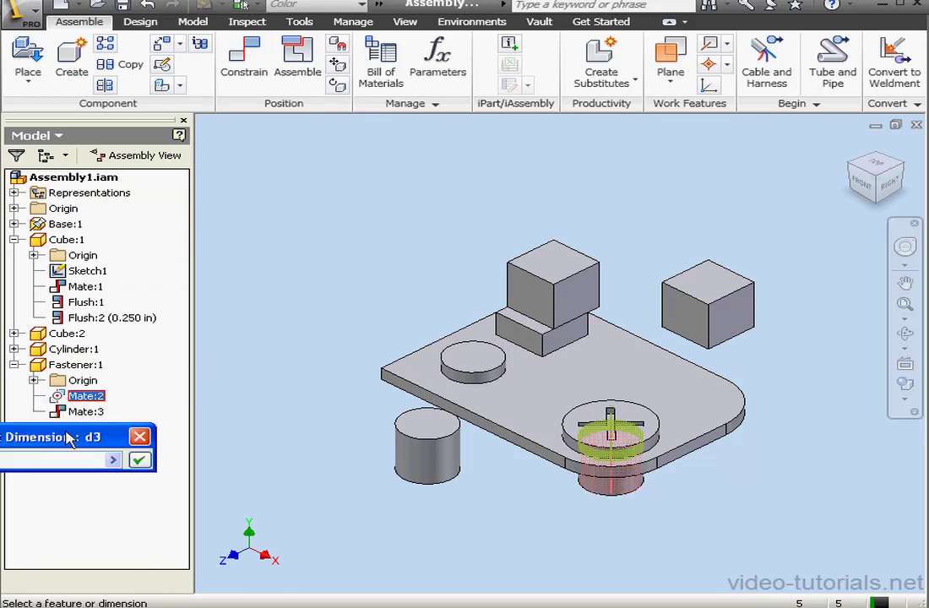
drag(70, 437, 283, 372)
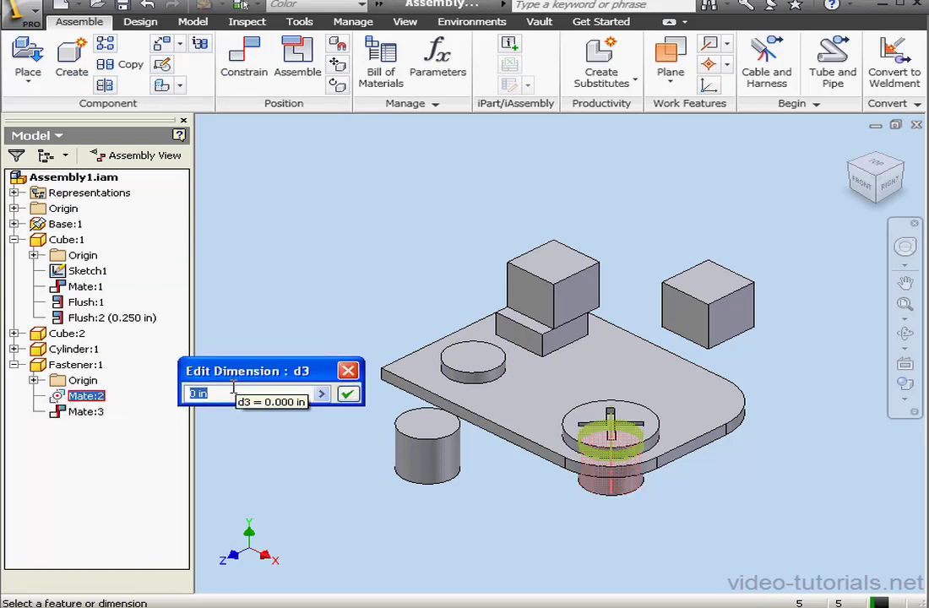
text(.25)
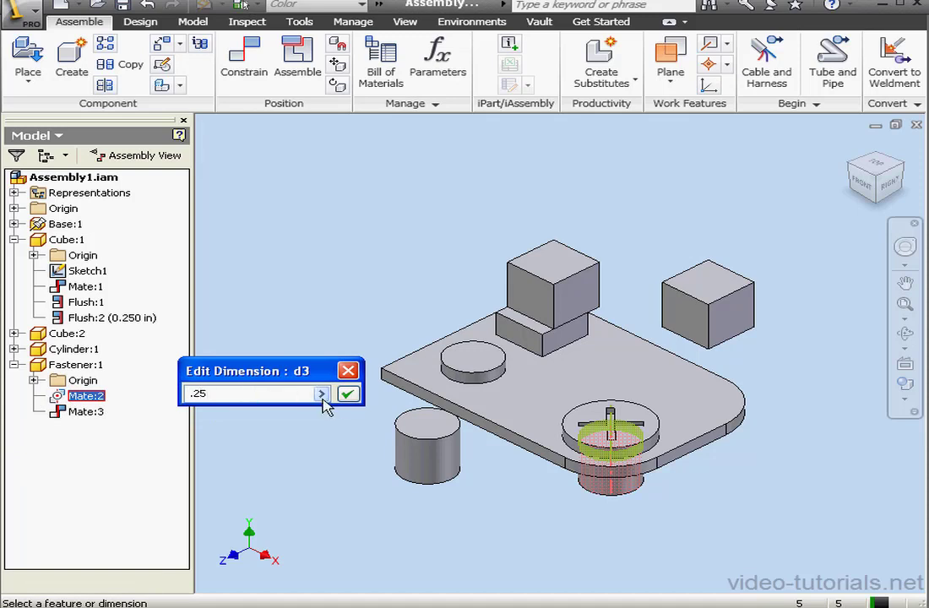
click(347, 394)
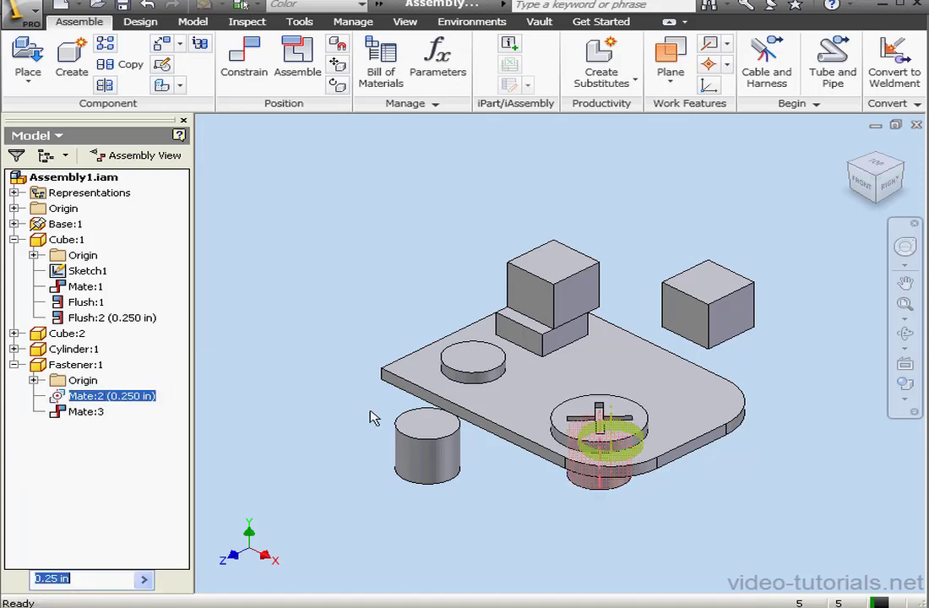
drag(645, 433, 617, 422)
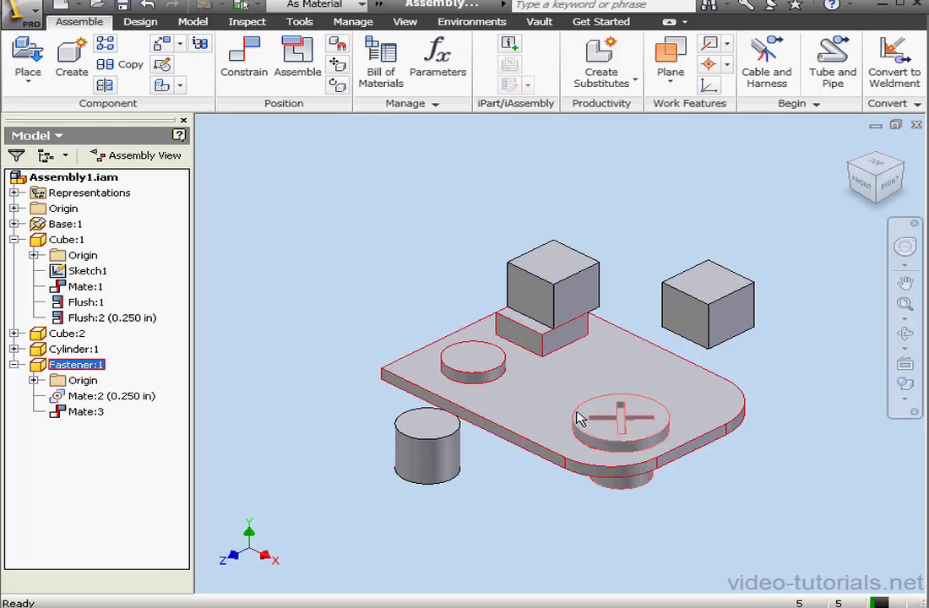
Set the offset of the fastener's Mate:2 axis constraint to 0 in
double_click(118, 396)
text(0)
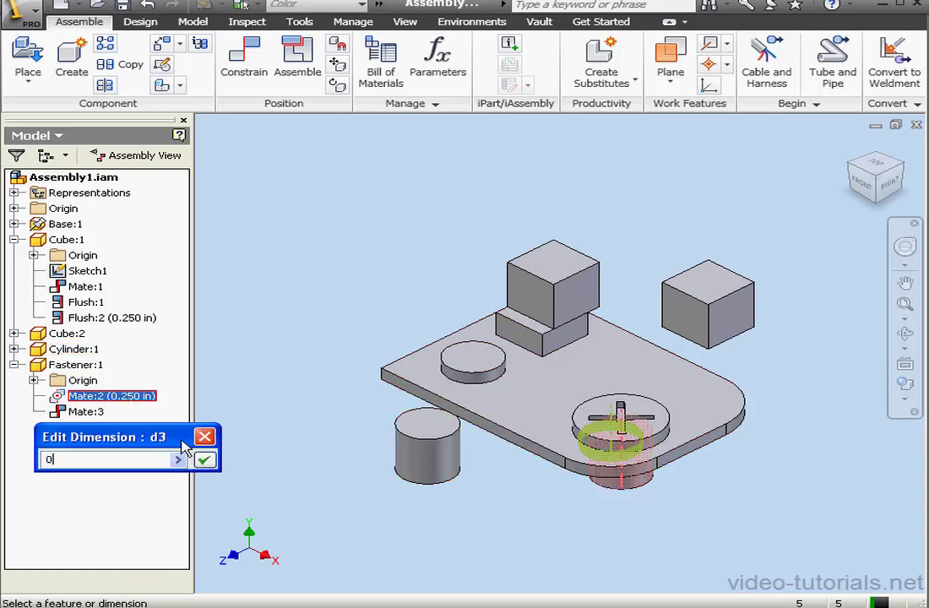
click(204, 459)
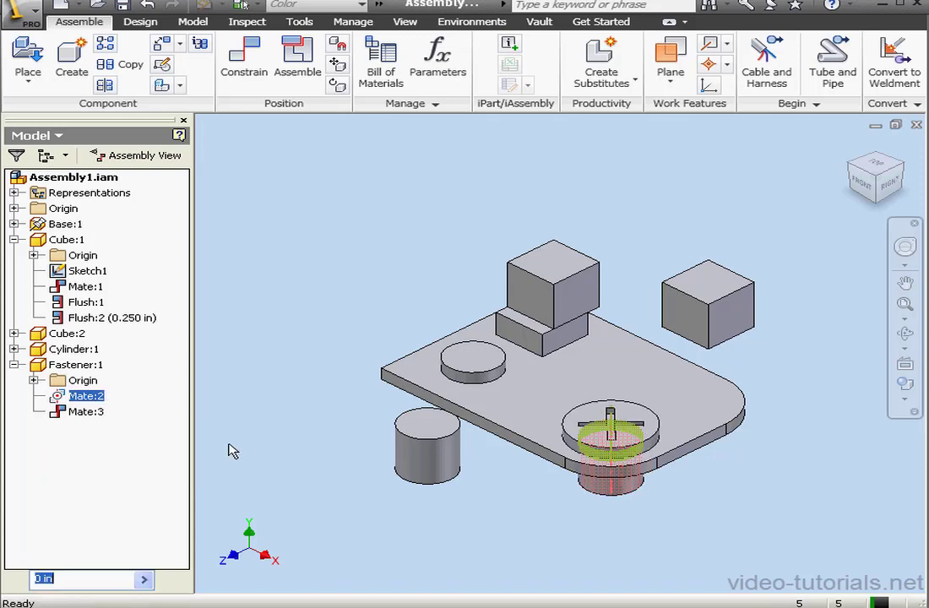
Delete the fastener's Mate:2 and Mate:3 constraints and move the fastener out of the hole, clear of the base
right_click(103, 395)
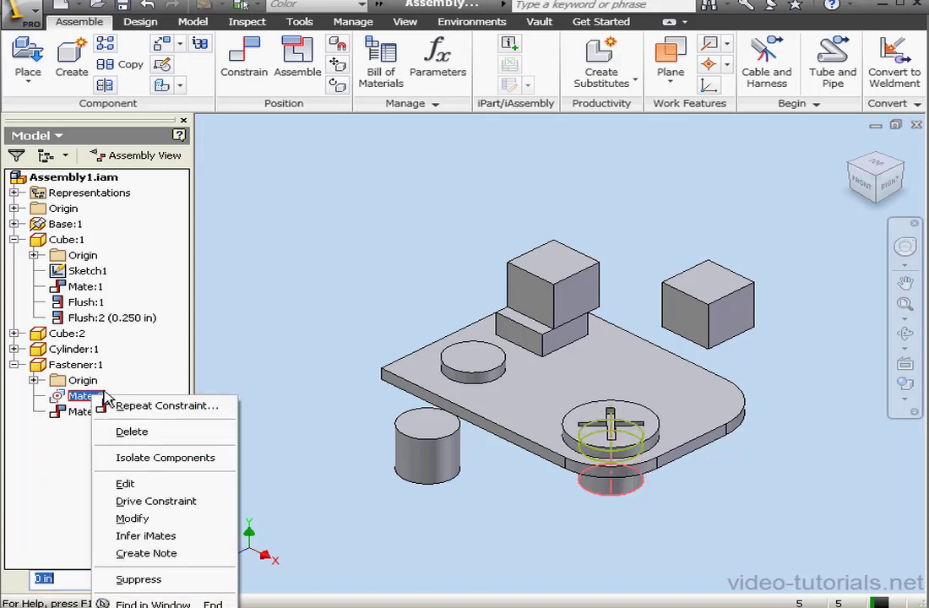
click(148, 433)
click(89, 397)
right_click(100, 397)
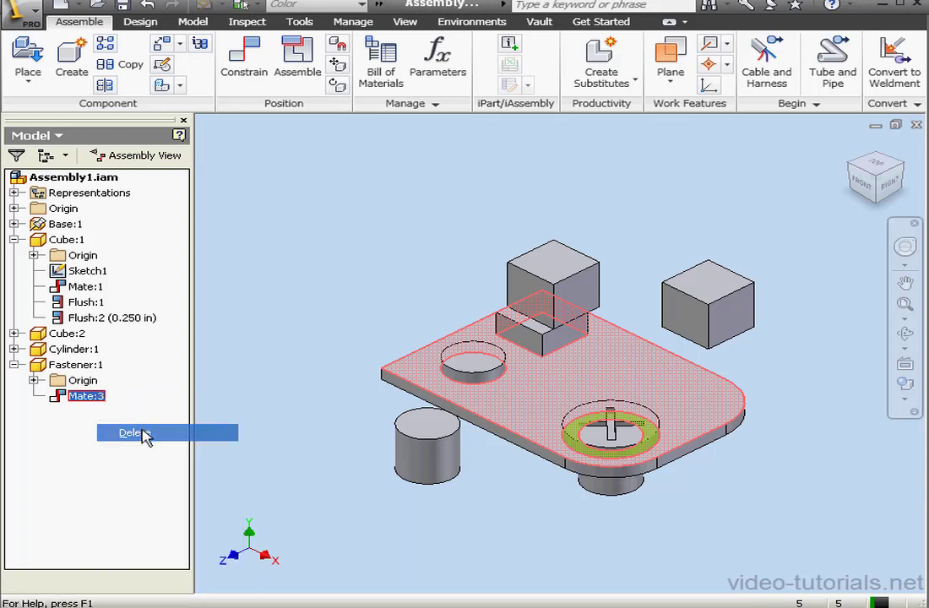
click(142, 433)
drag(618, 436, 414, 272)
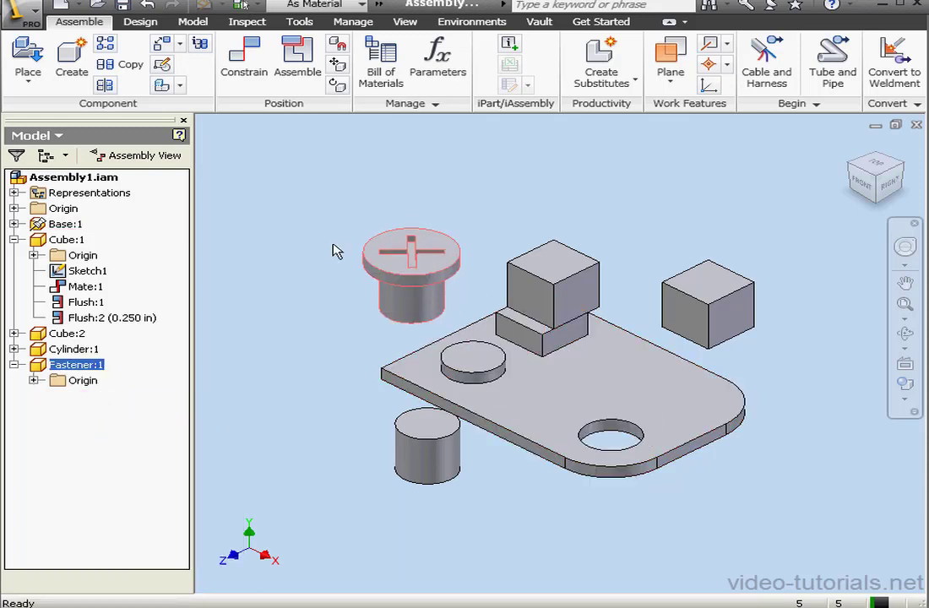
Apply an opposed Insert constraint with 0.000 in offset between the base's hole edge and the underside of the fastener's head, and rotate the fastener to test it
click(244, 62)
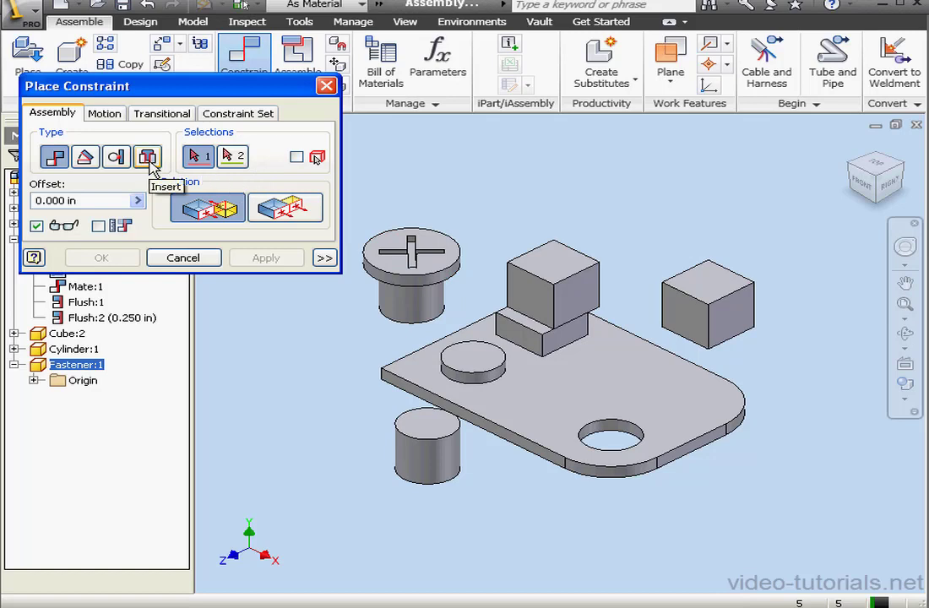
click(147, 158)
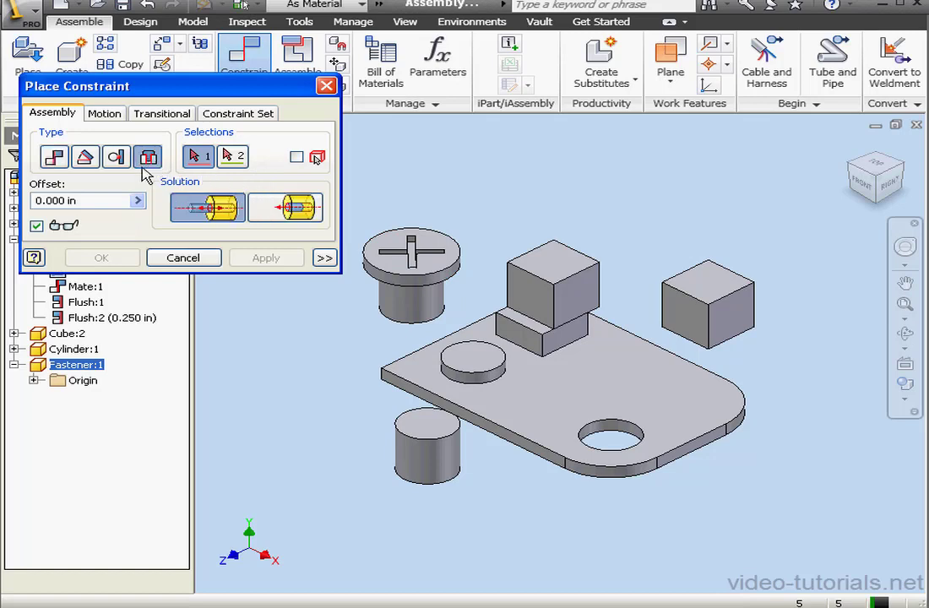
click(637, 433)
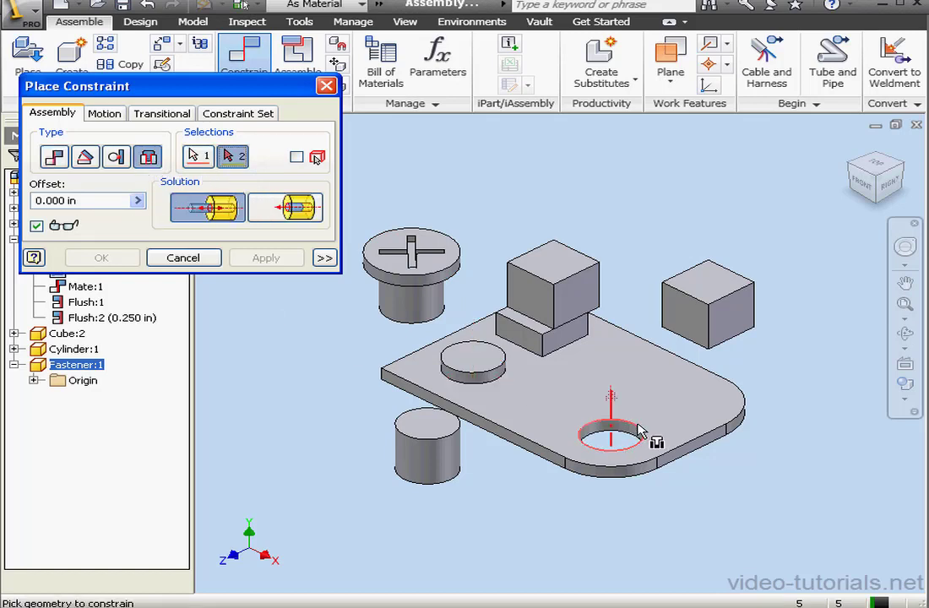
click(404, 268)
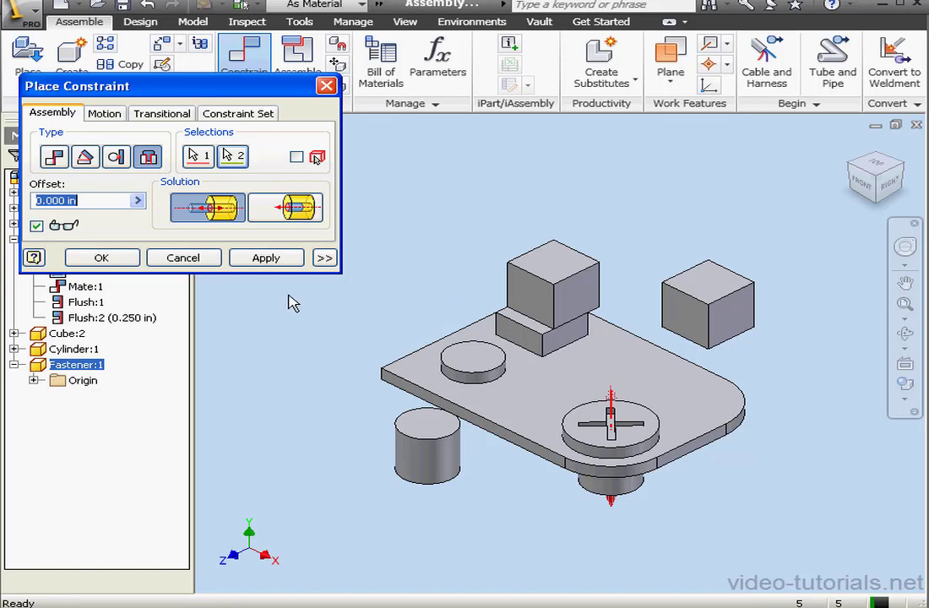
click(266, 258)
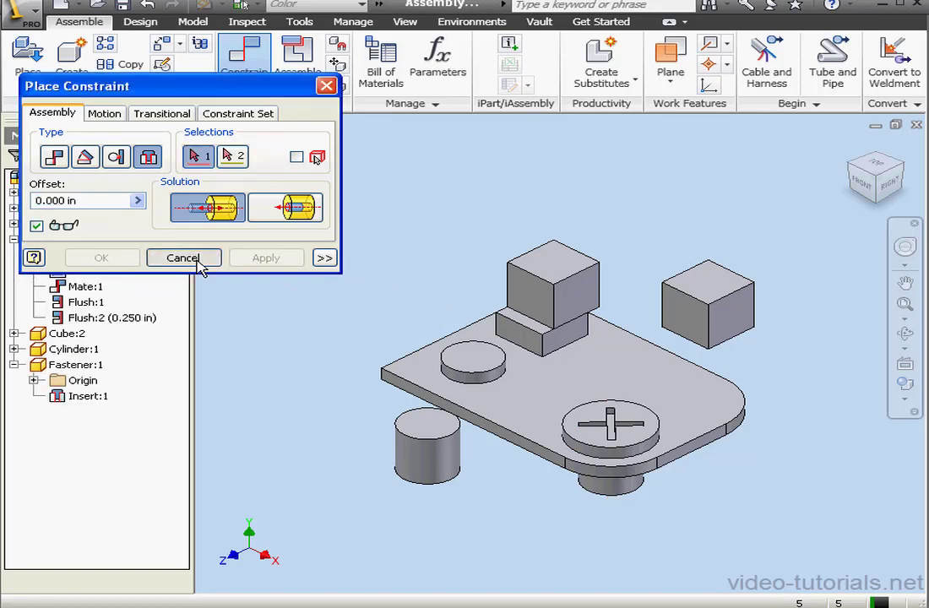
click(182, 258)
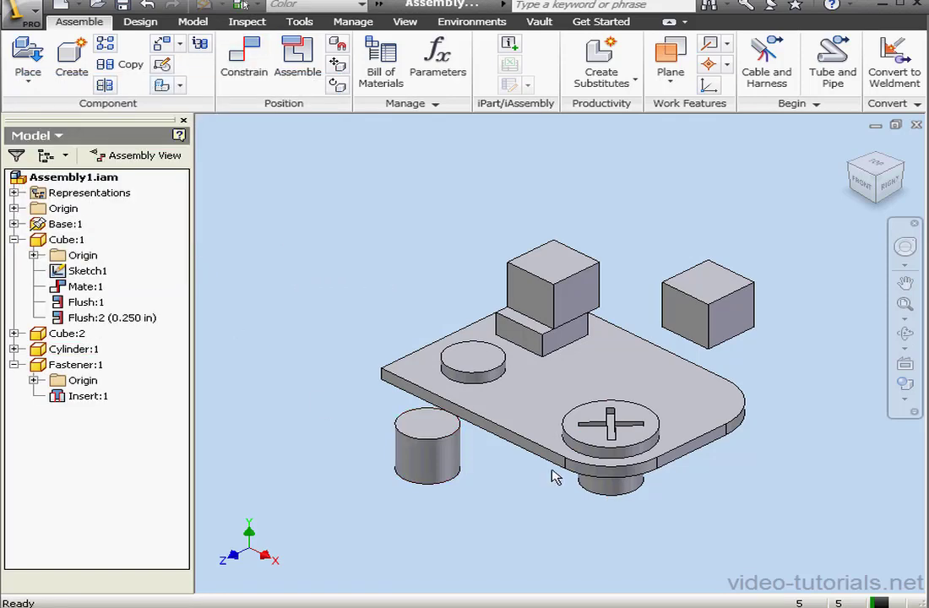
drag(597, 441, 618, 445)
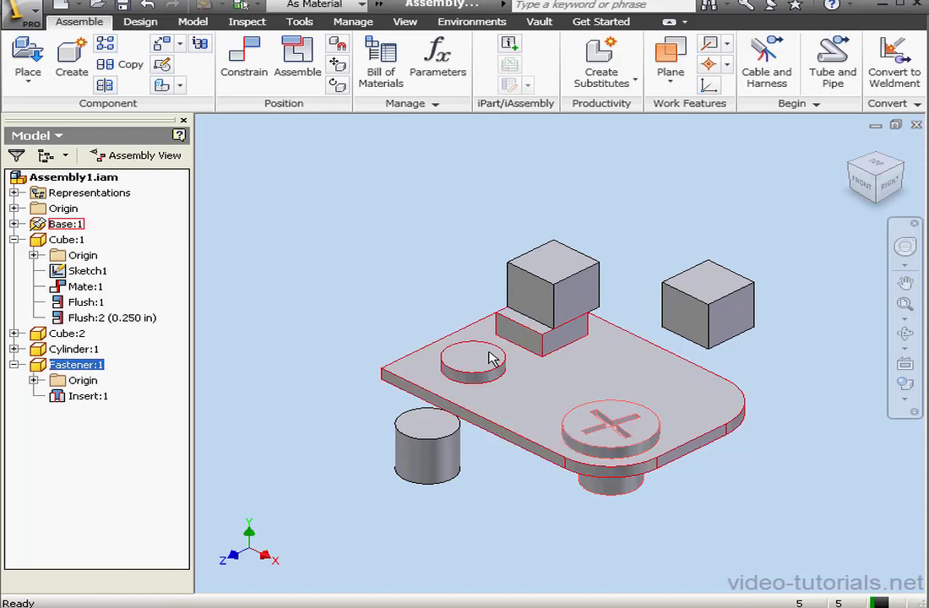
Apply a Directed Angle constraint of 0.00 deg between an edge of the fastener's slot and the base's long front edge
click(258, 67)
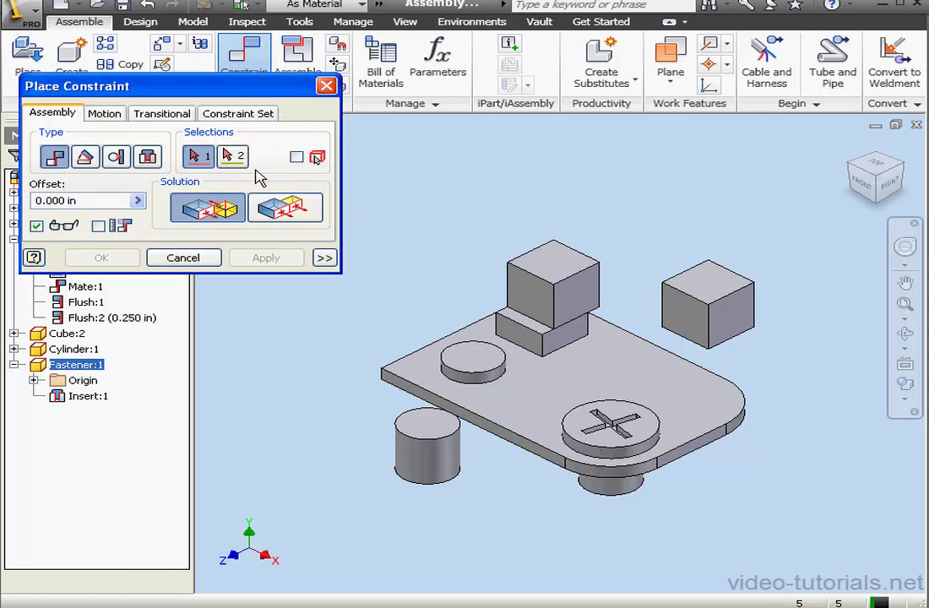
click(85, 156)
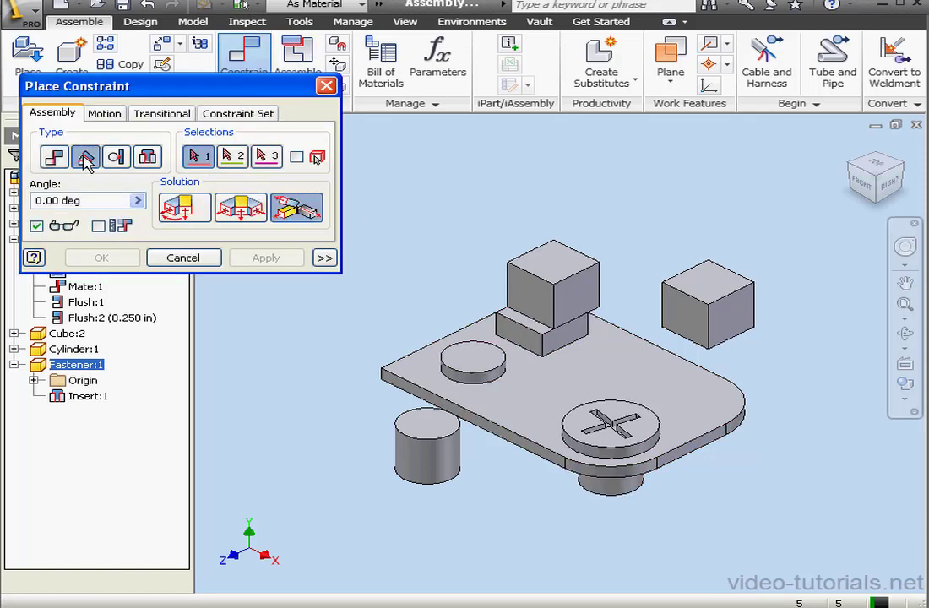
click(182, 208)
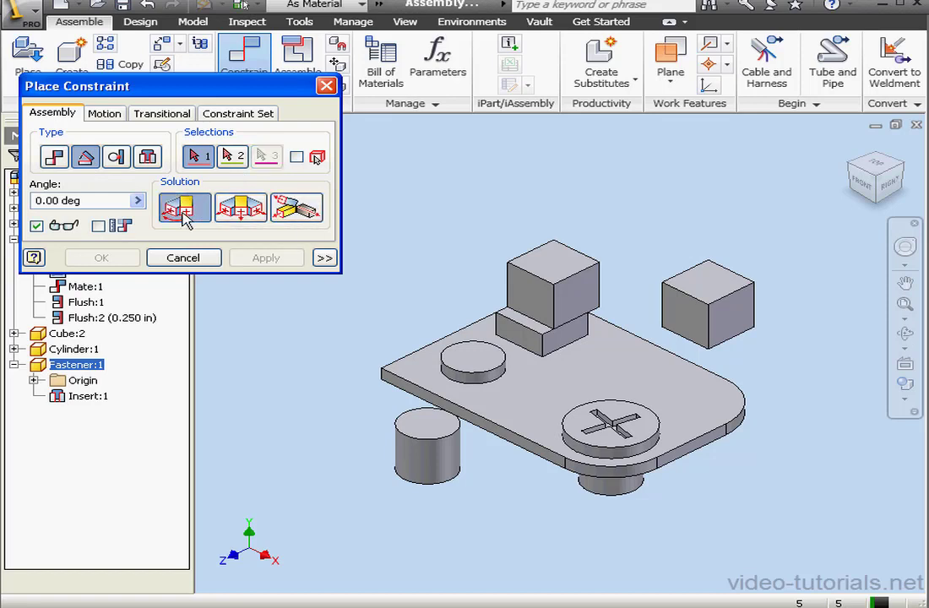
click(616, 427)
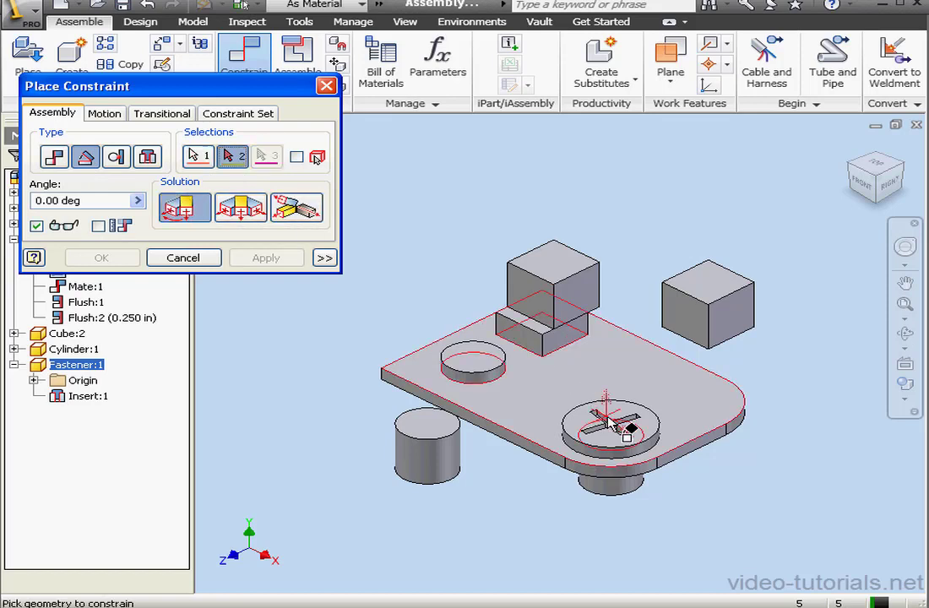
click(547, 453)
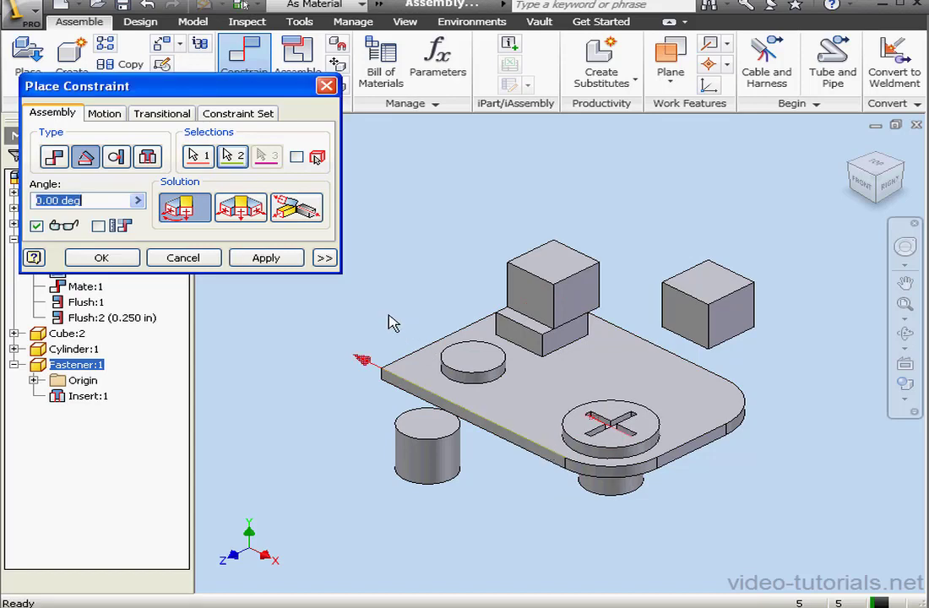
click(285, 260)
click(210, 258)
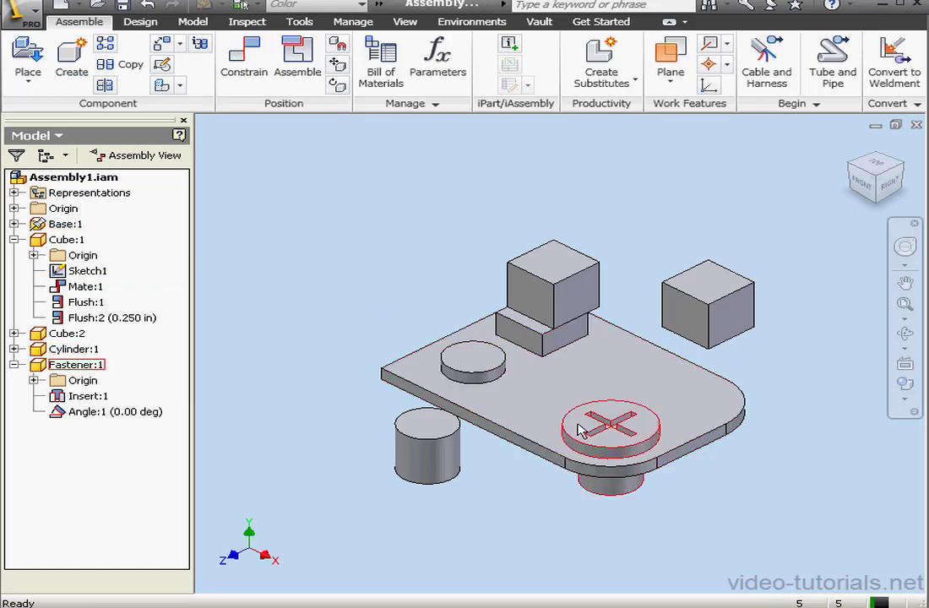
Try to rotate the fastener in its hole to test the angle constraint
click(607, 417)
drag(573, 425, 612, 418)
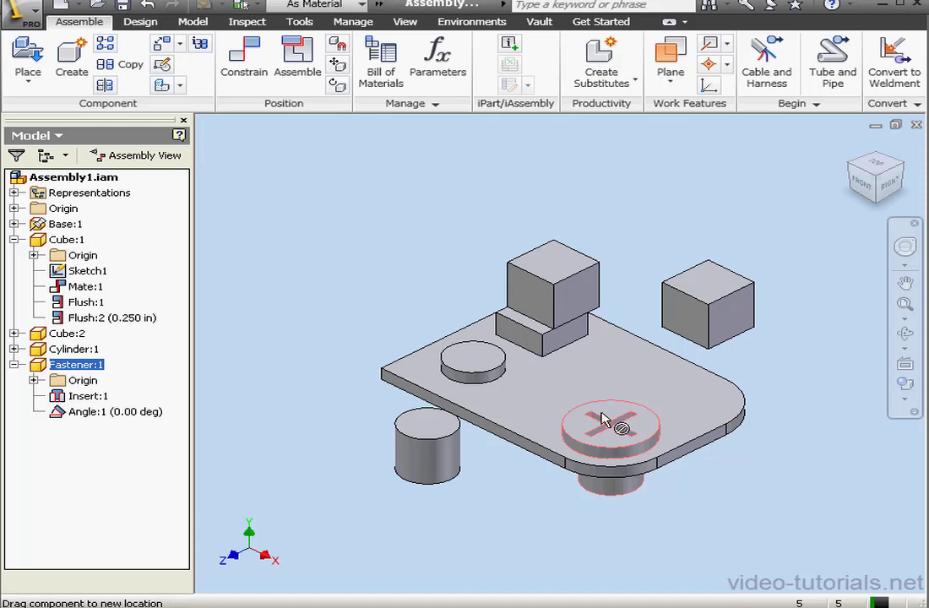
drag(602, 420, 591, 438)
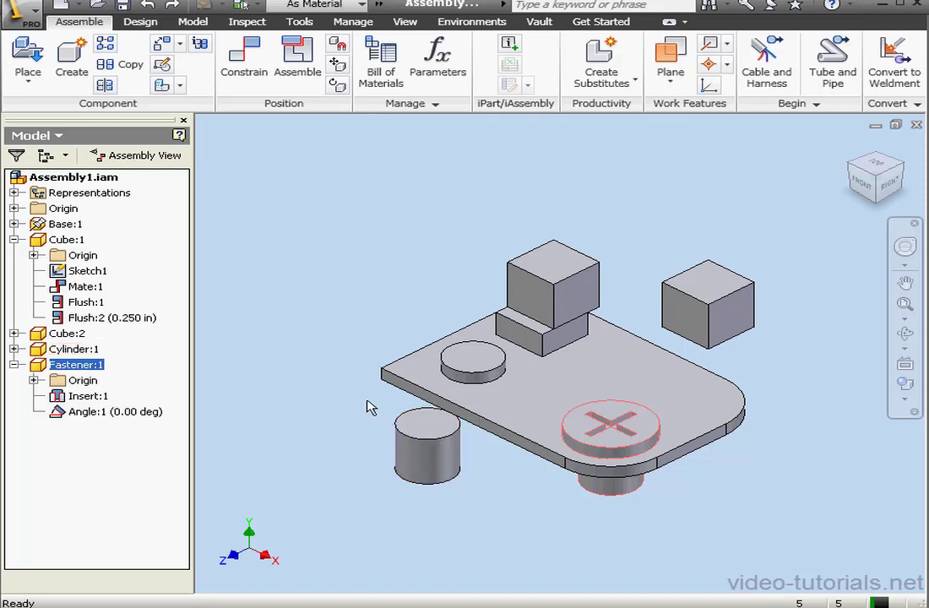
Delete the fastener's Angle:1 constraint and rotate the fastener in its hole
click(98, 419)
right_click(98, 420)
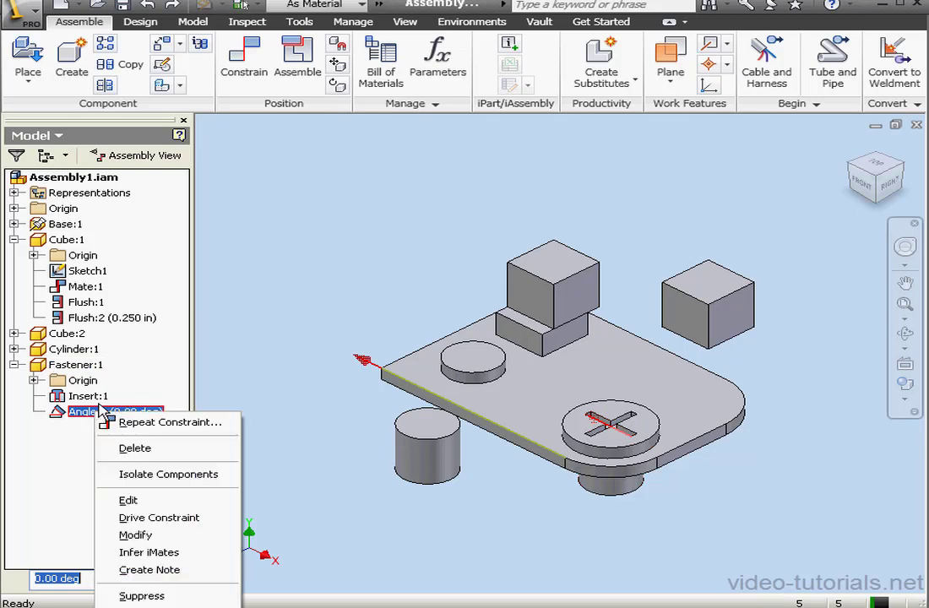
click(131, 447)
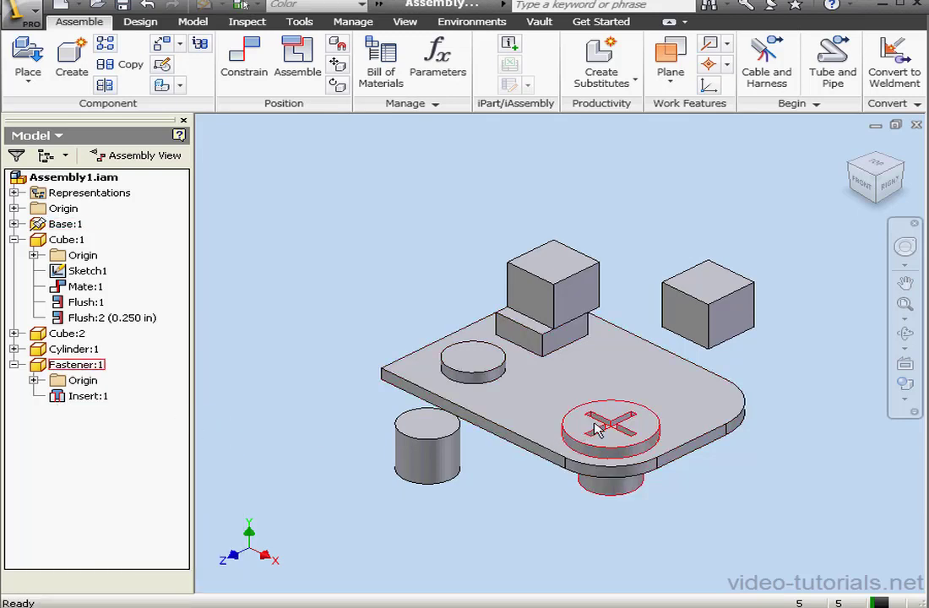
mouse_move(591, 422)
mouse_down()
mouse_move(587, 413)
mouse_move(623, 437)
mouse_move(589, 420)
mouse_move(590, 438)
mouse_up()
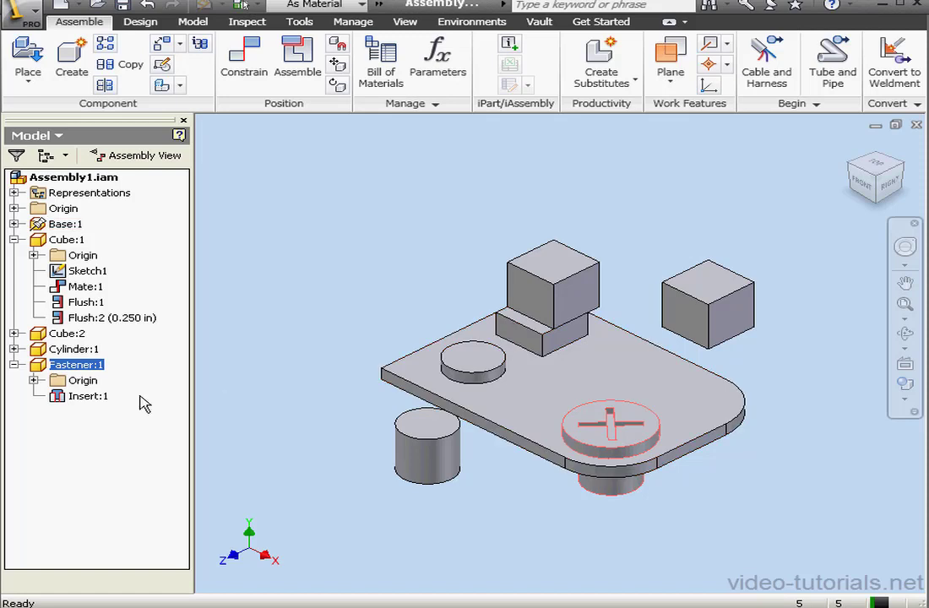
Try the Aligned solution on the fastener's Insert:1 constraint, switch back to Opposed and cancel the edit
click(89, 396)
right_click(90, 397)
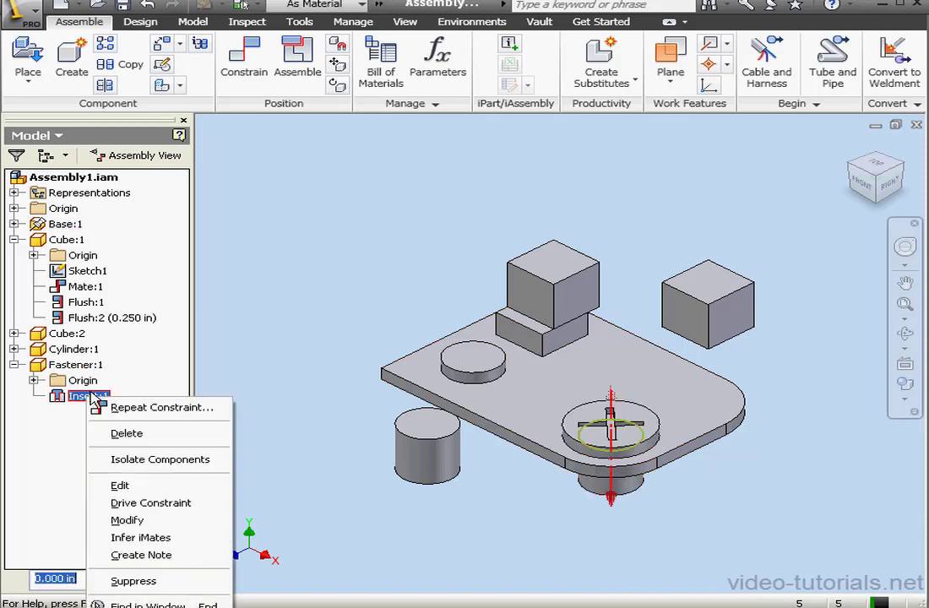
click(137, 488)
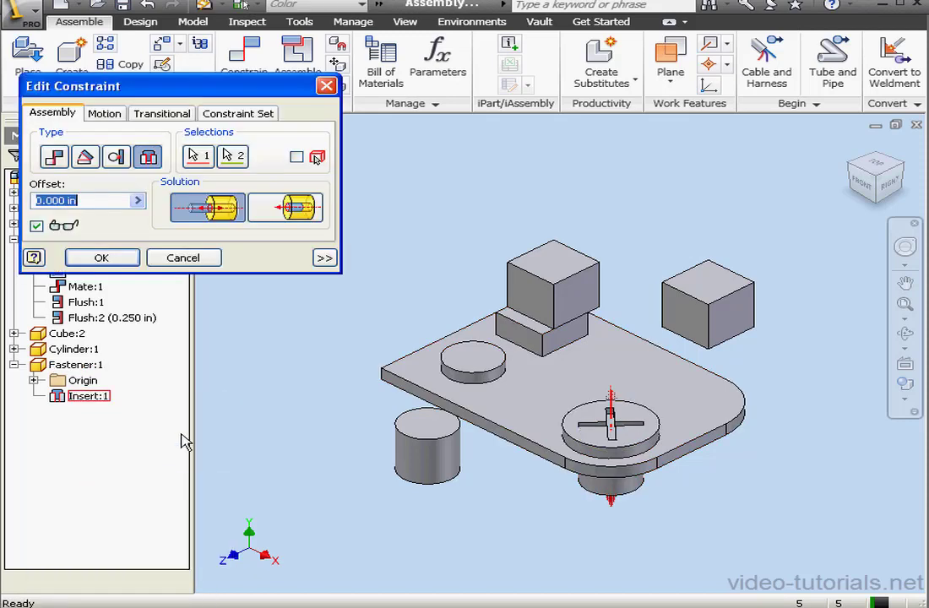
click(291, 211)
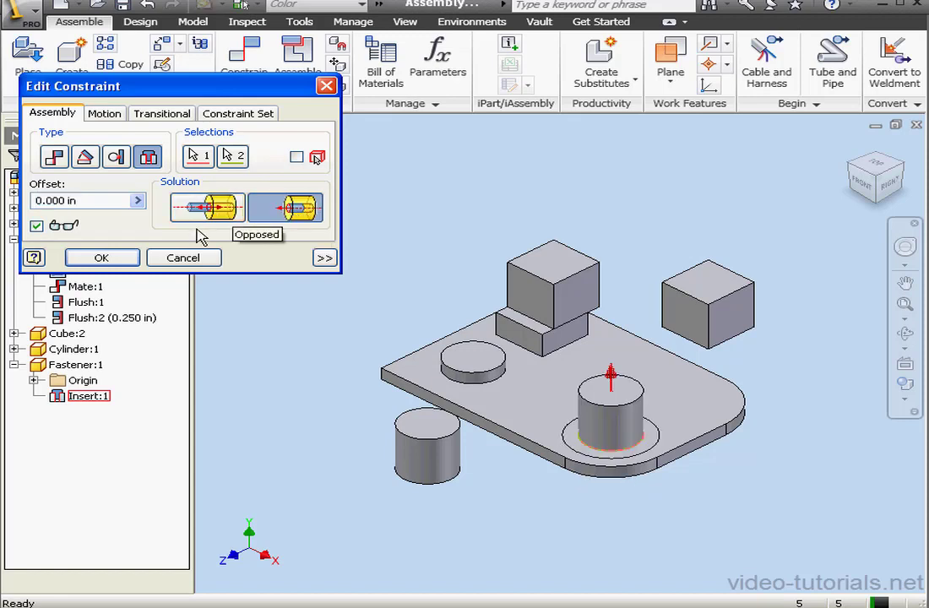
click(178, 207)
click(184, 258)
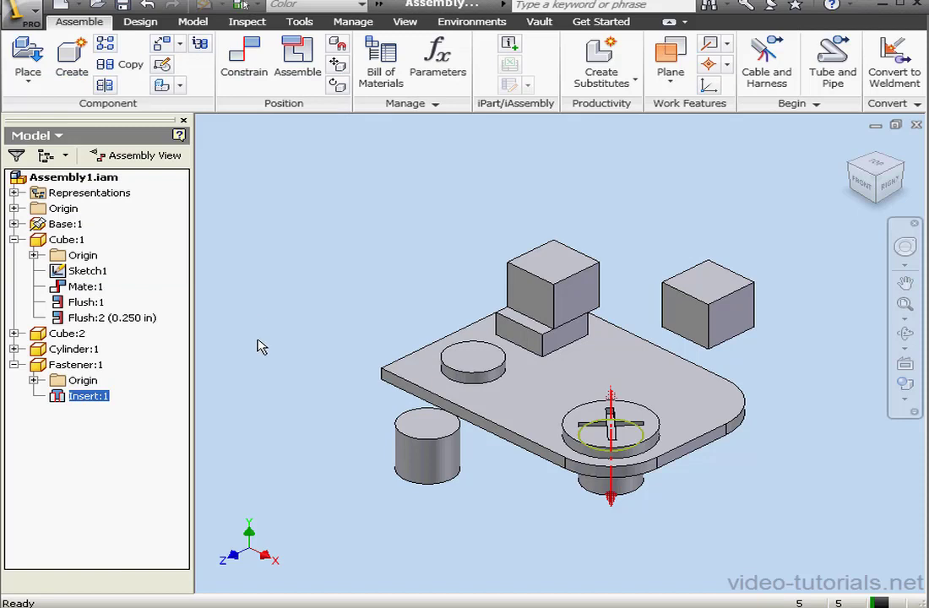
Apply a Mate constraint with 0.000 in offset between the base's top face and the bottom face of Cylinder:1
click(244, 56)
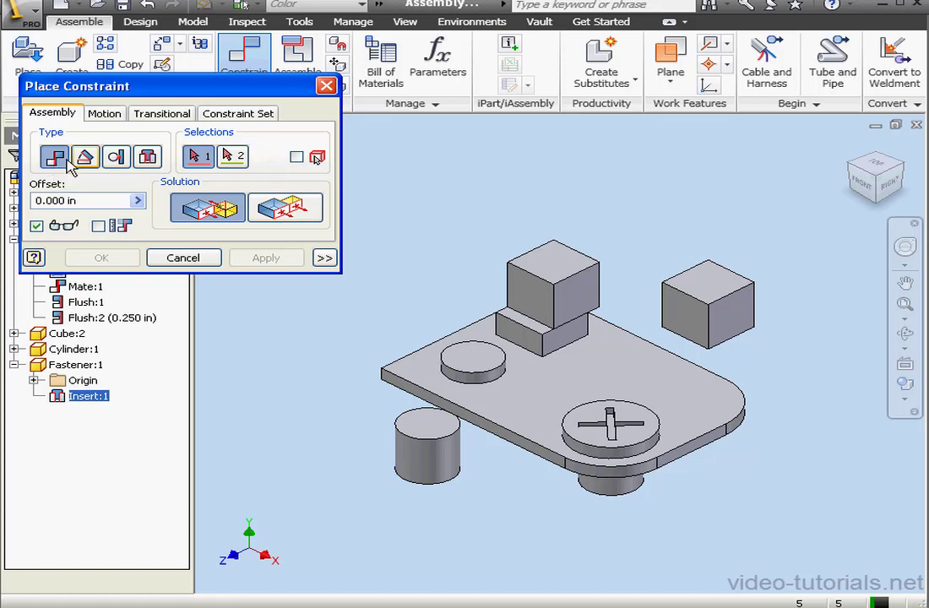
click(530, 427)
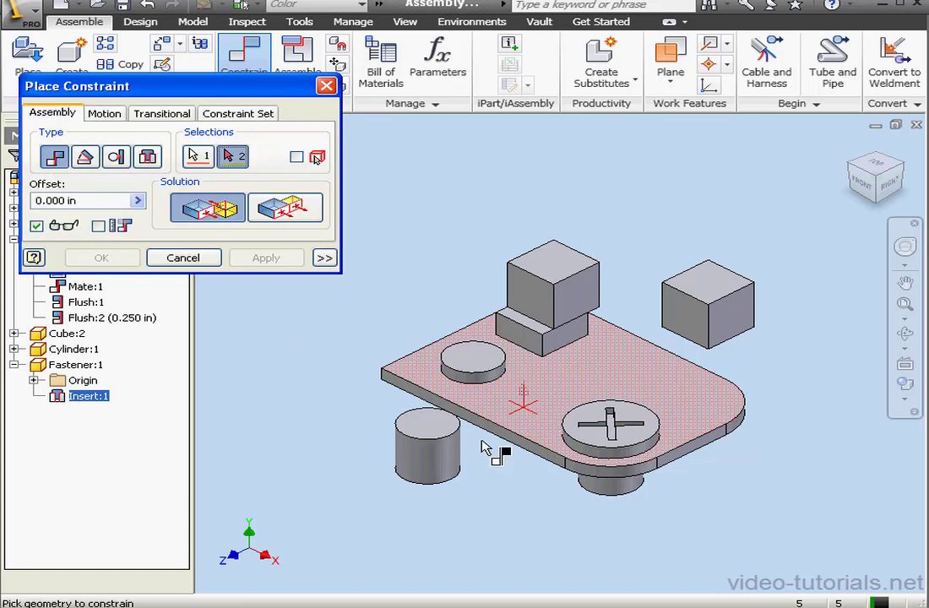
mouse_move(444, 478)
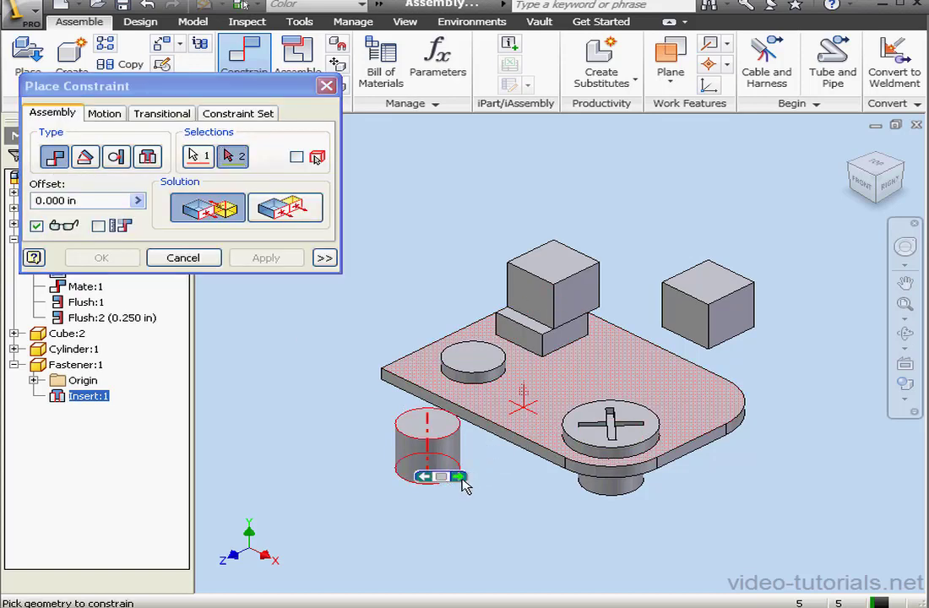
click(444, 478)
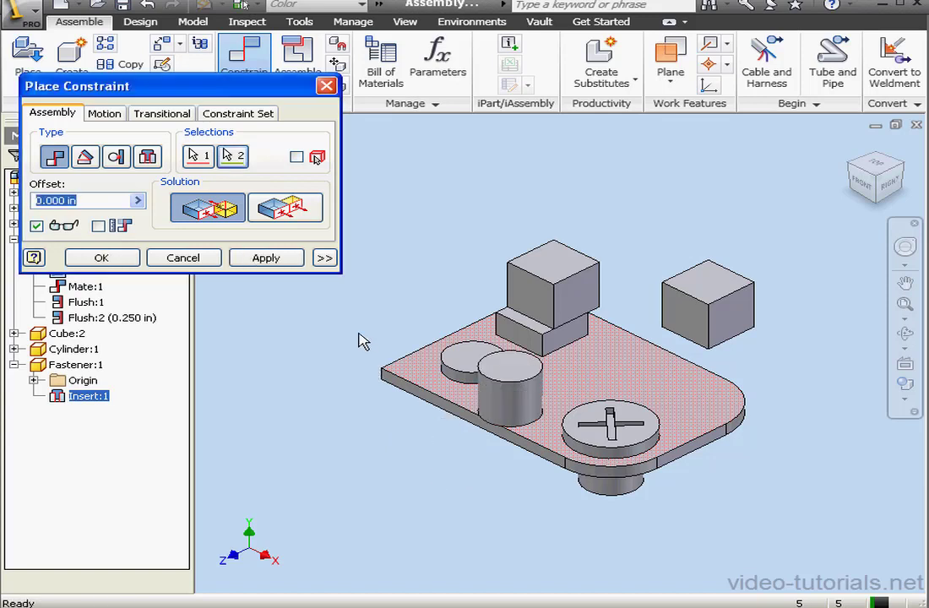
click(279, 258)
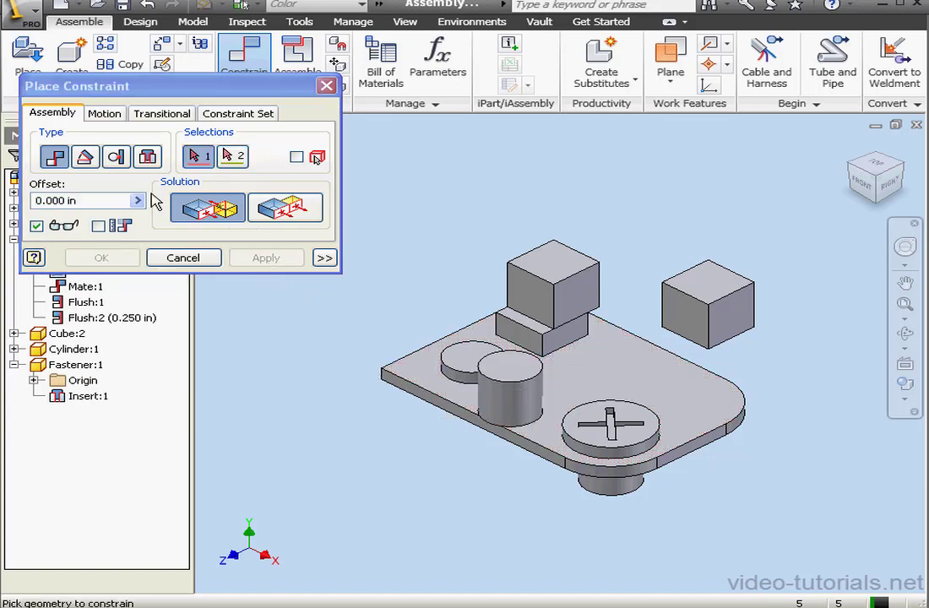
Set up a Tangent constraint between the sides of the base's round boss and Cylinder:1, trying the Inside solution and returning to Outside
click(117, 158)
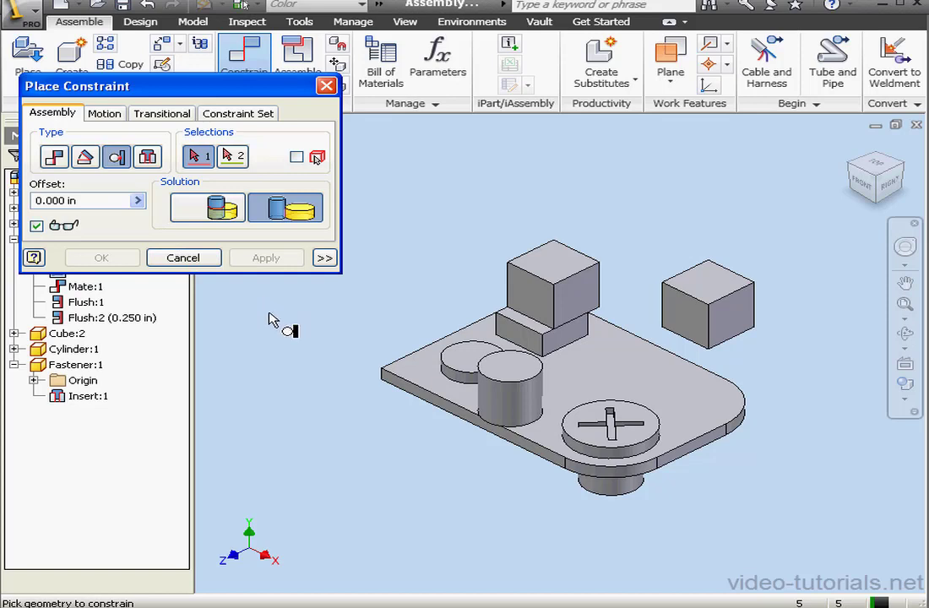
click(460, 382)
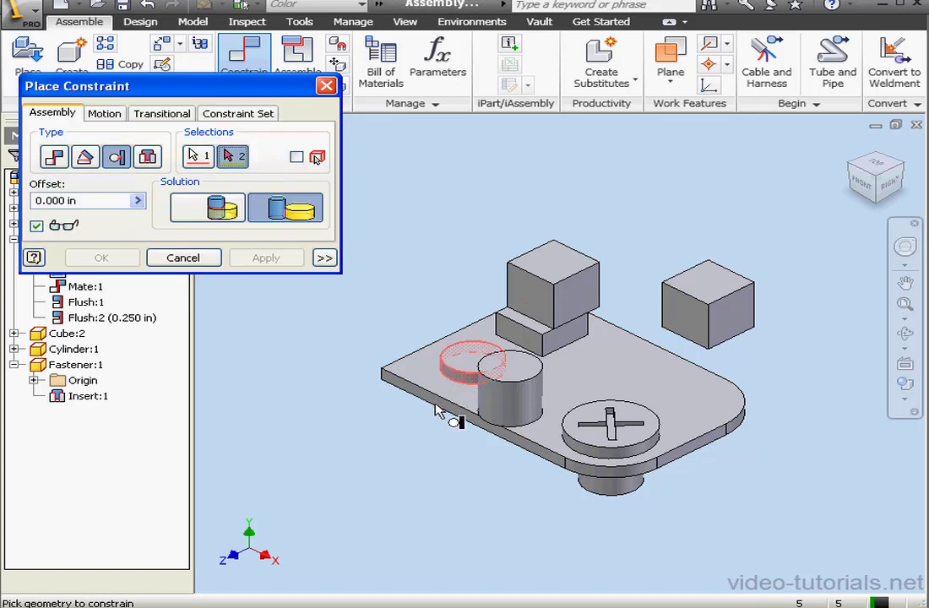
click(522, 415)
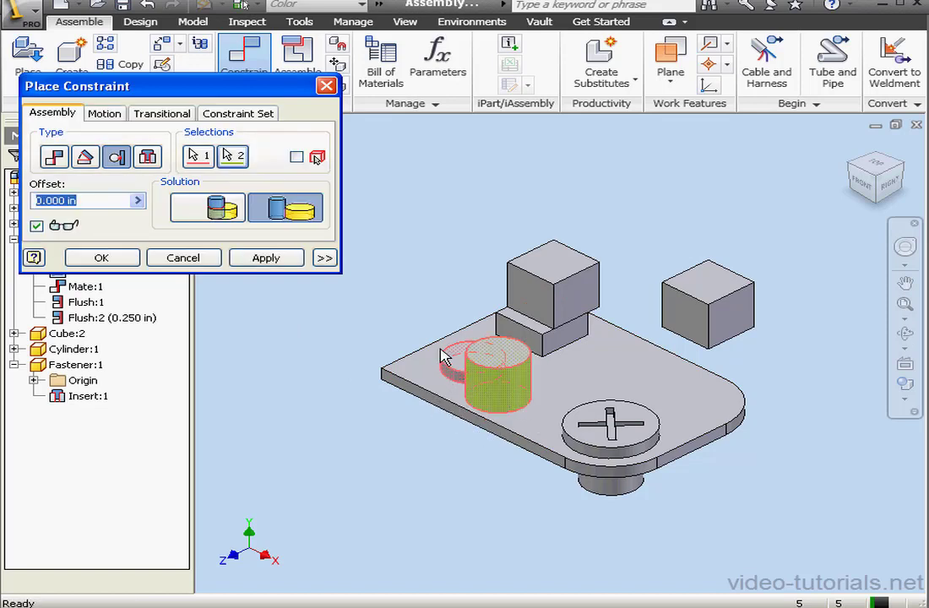
click(219, 211)
click(282, 211)
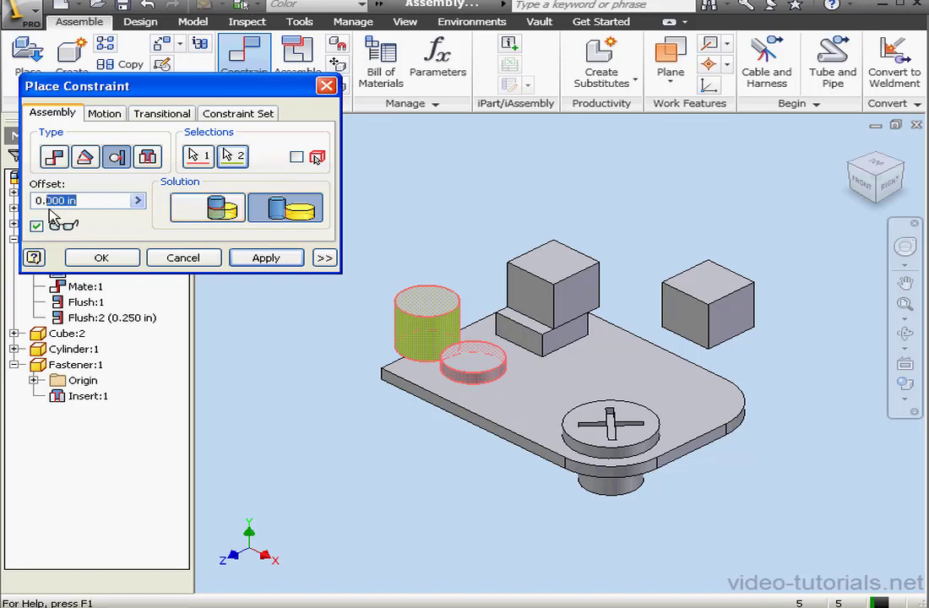
Apply the Tangent constraint with a 0.125 in offset and move Cylinder:1 around the boss to test it
text(125)
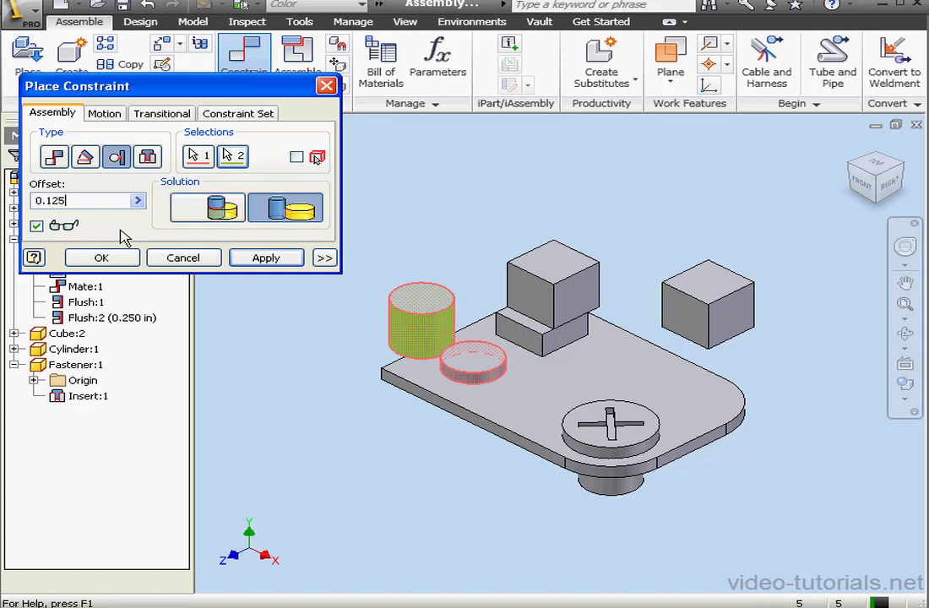
click(265, 258)
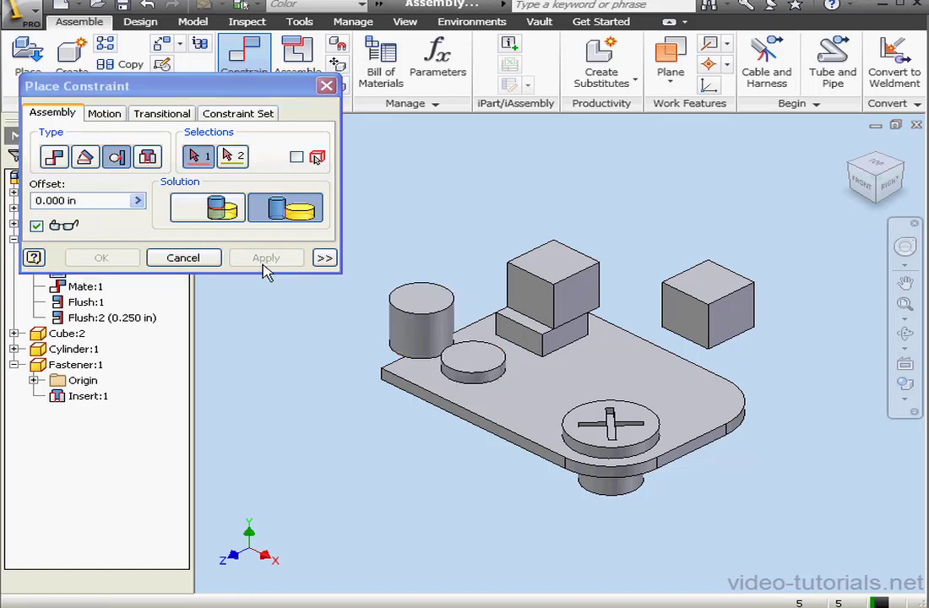
click(206, 257)
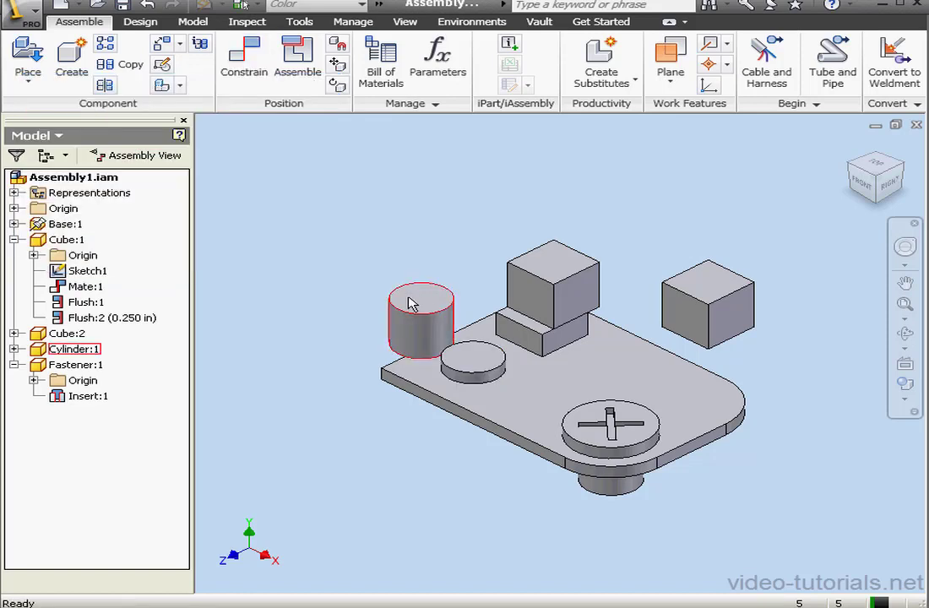
drag(410, 304, 389, 332)
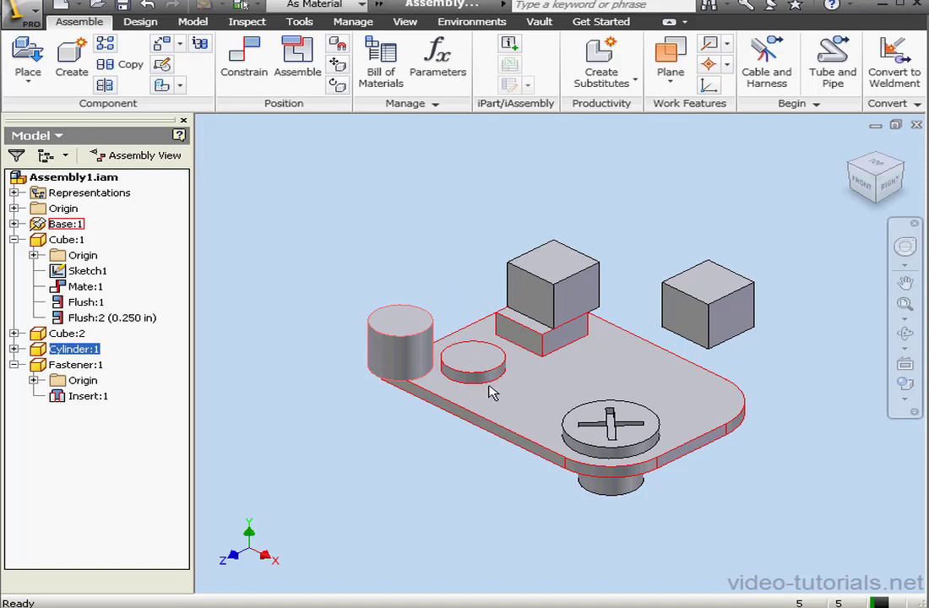
Mate a vertical edge of Cube:2 to the assembly's Y Axis with 0.000 in offset, and move the cube to test its remaining freedom
click(243, 64)
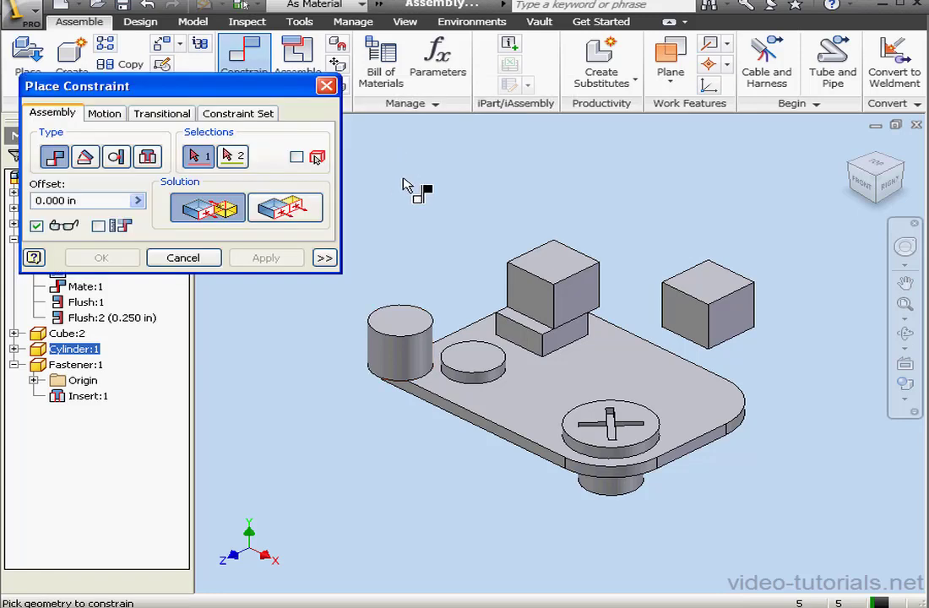
click(663, 312)
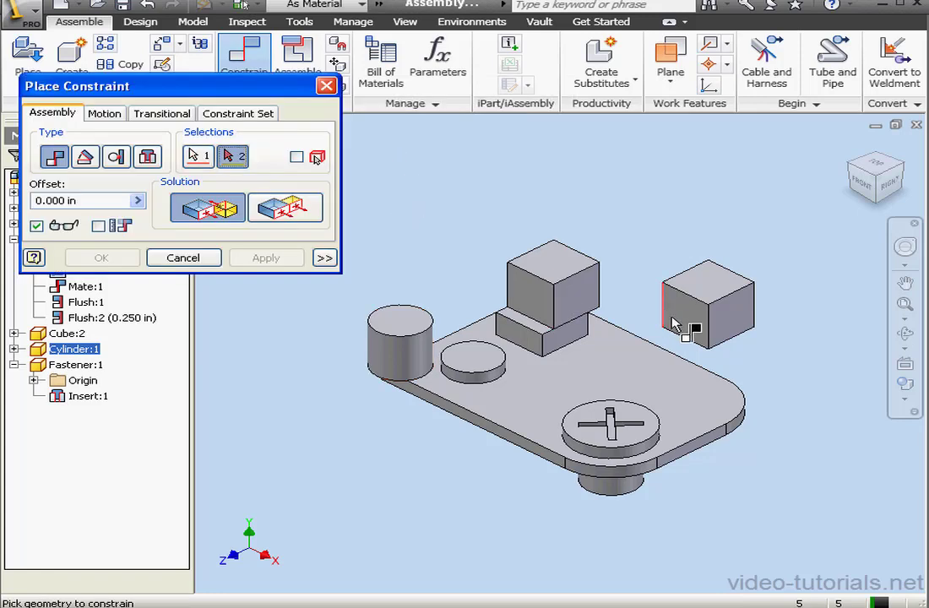
drag(184, 87, 346, 86)
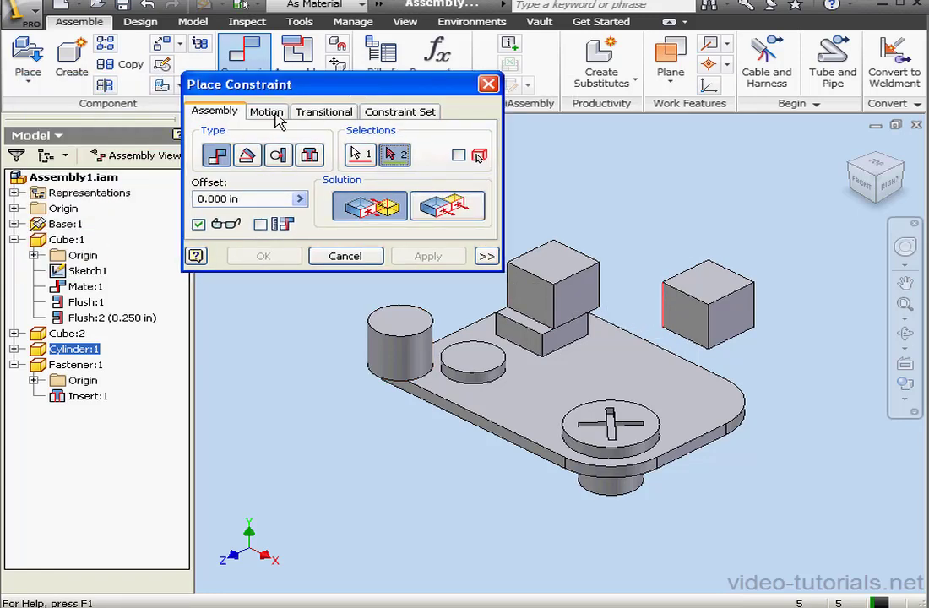
click(13, 209)
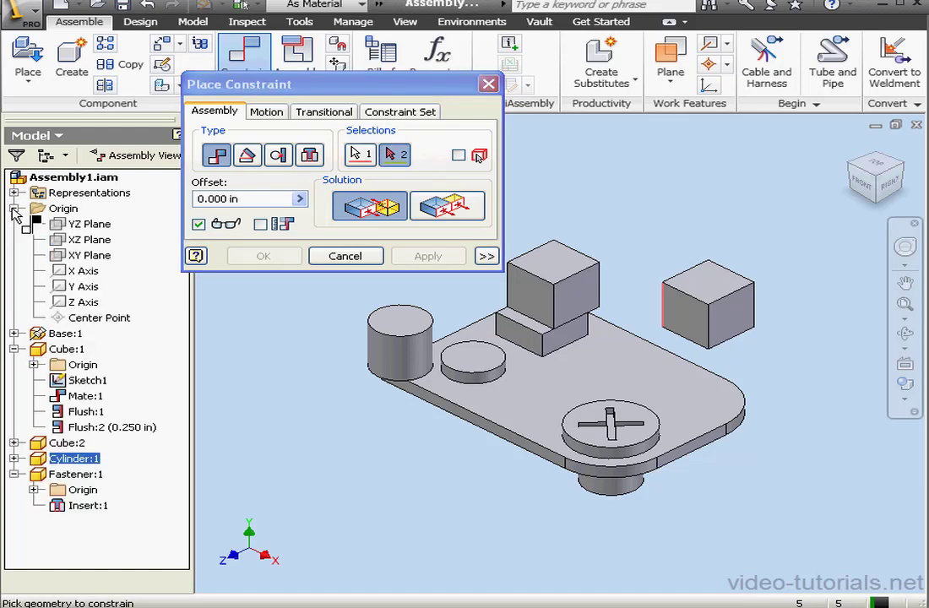
click(72, 288)
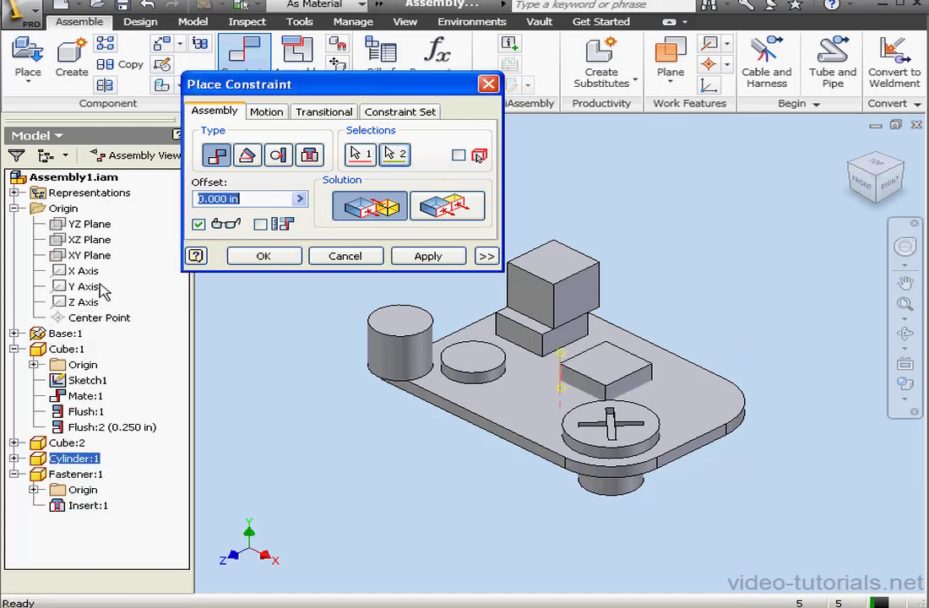
click(438, 258)
click(351, 257)
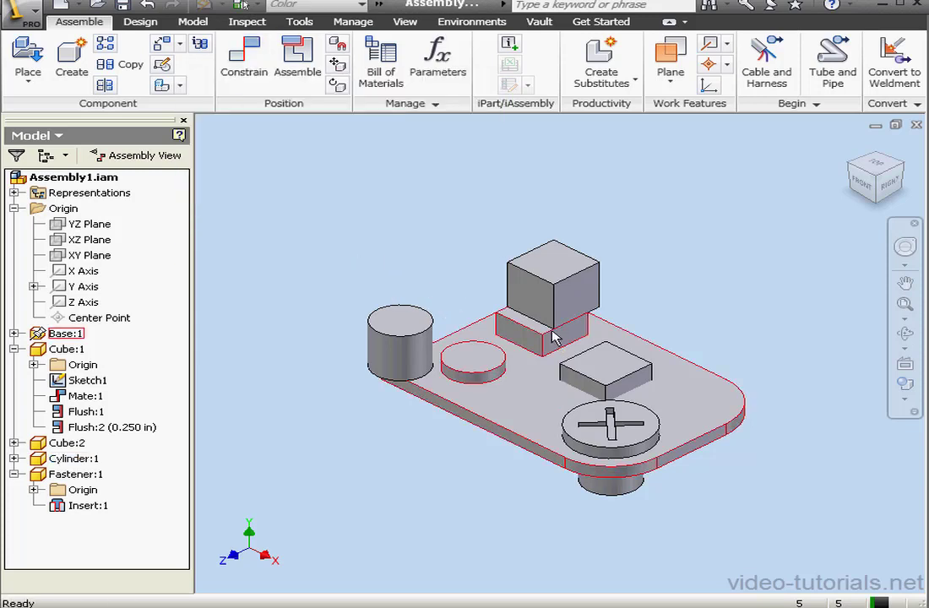
drag(616, 397, 603, 349)
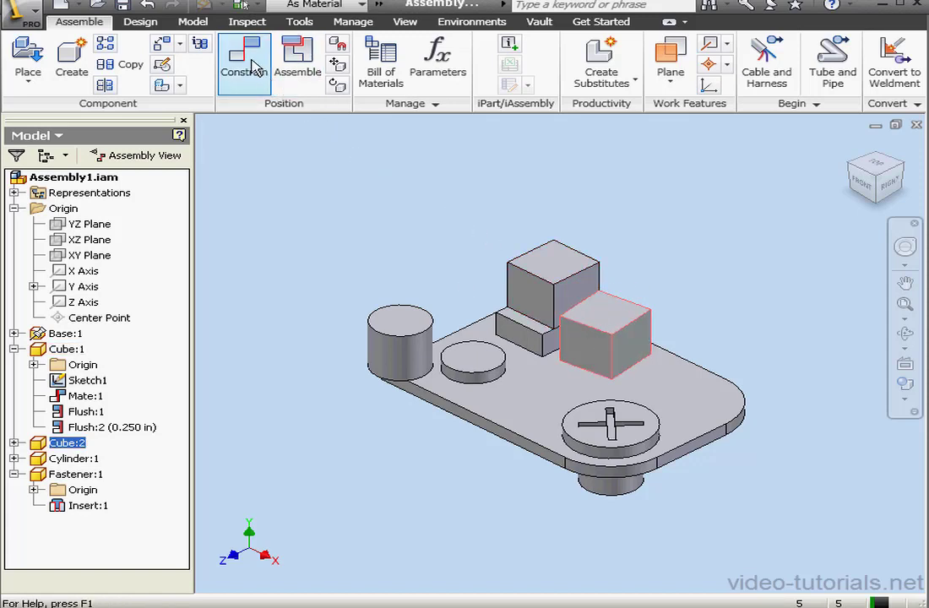
Apply a 45-degree Directed Angle constraint between the assembly's X Axis and Cube:2's lower front edge, and slide the cube upward to test it
click(245, 63)
click(246, 154)
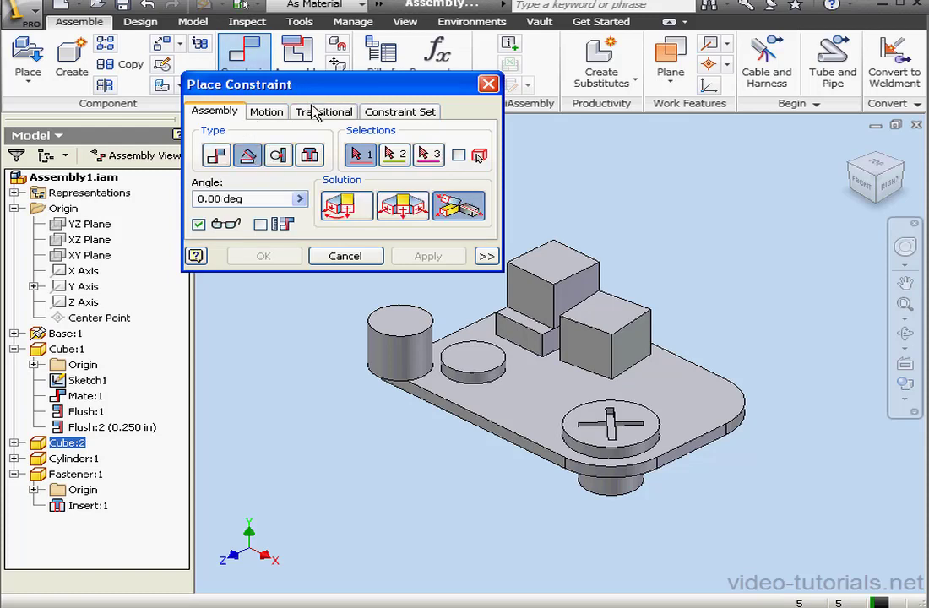
drag(317, 90, 258, 65)
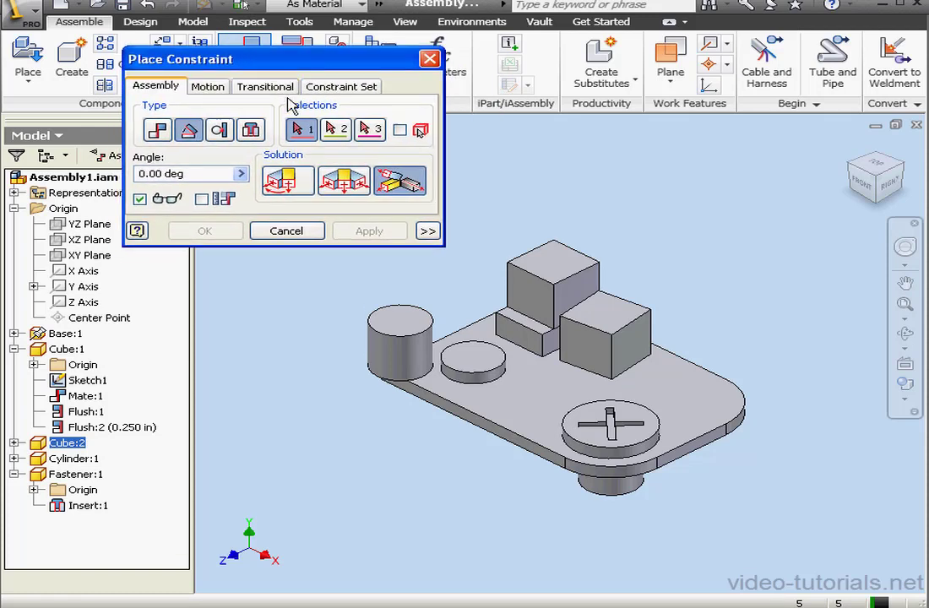
click(291, 181)
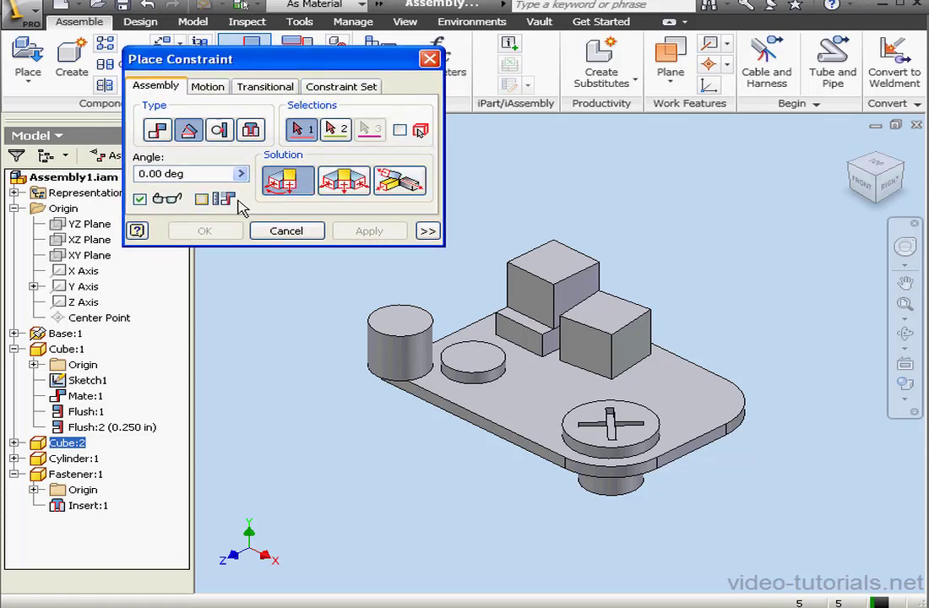
click(64, 272)
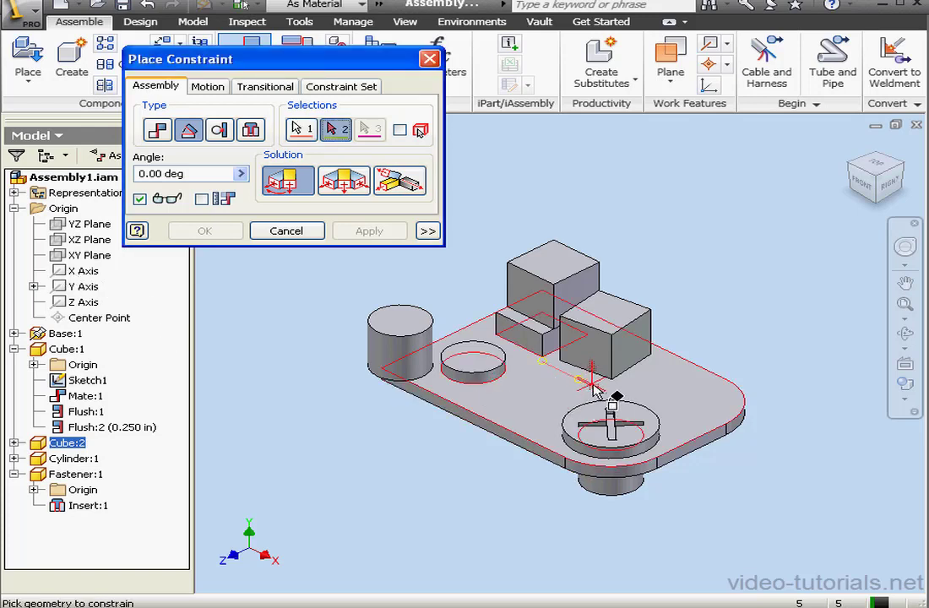
drag(186, 173, 123, 178)
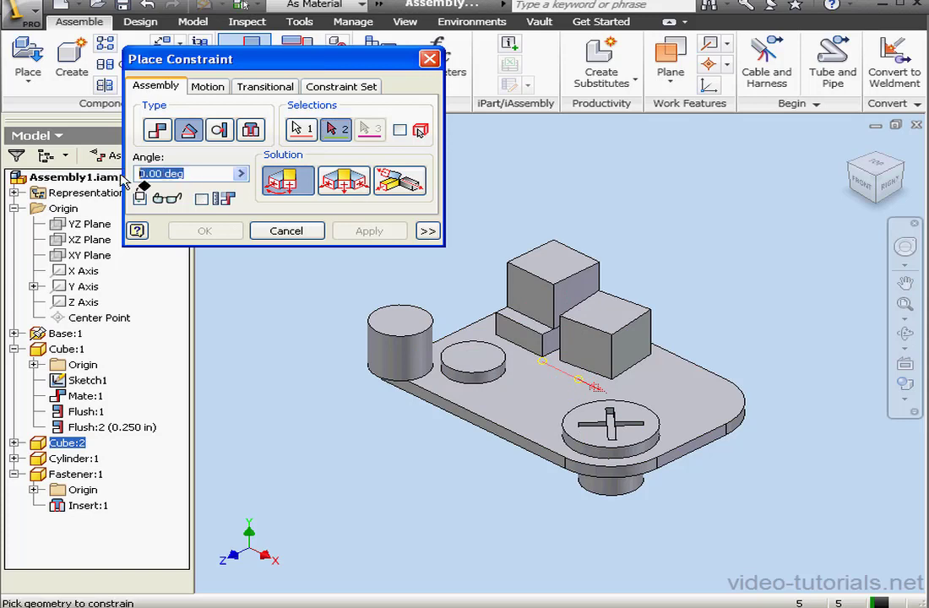
text(45)
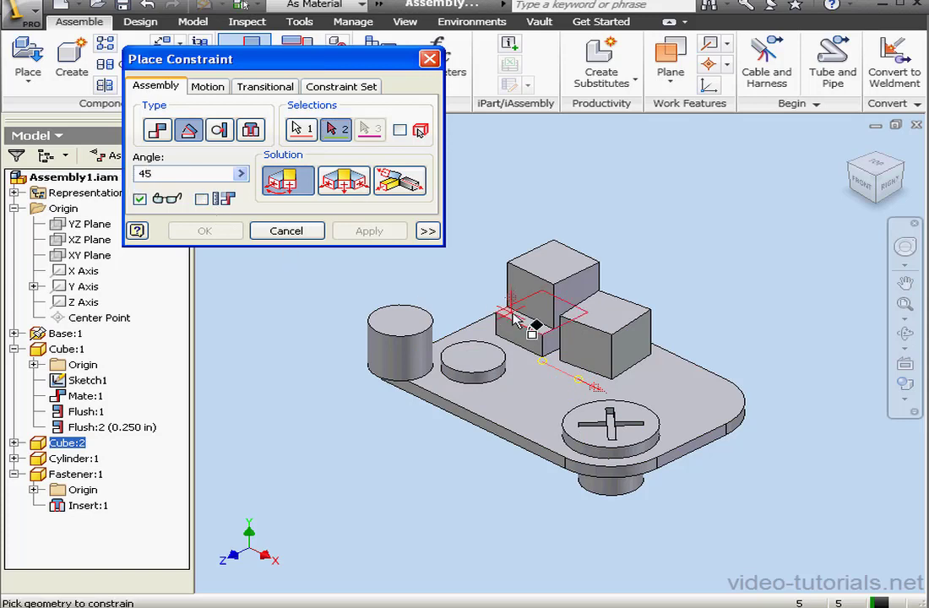
click(604, 382)
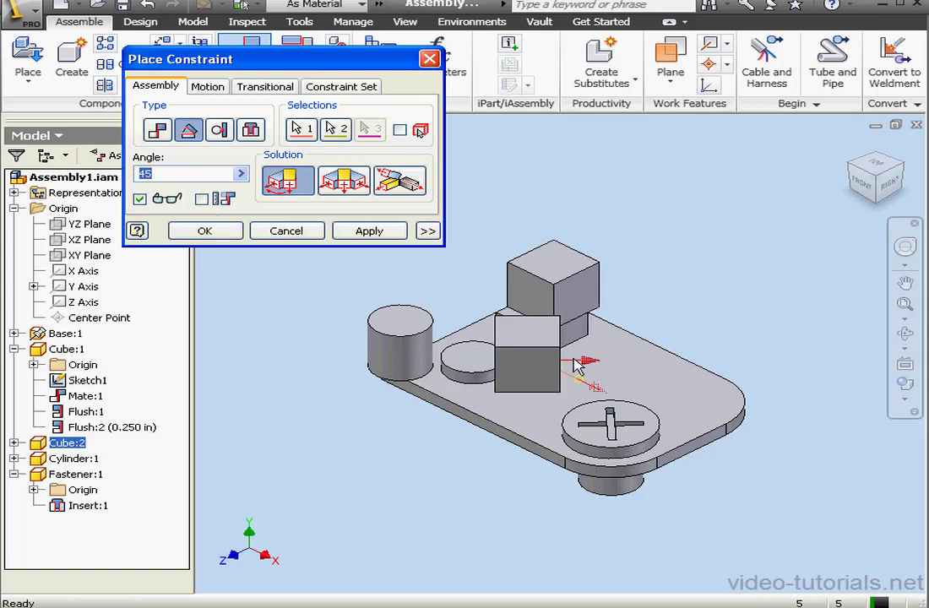
click(376, 234)
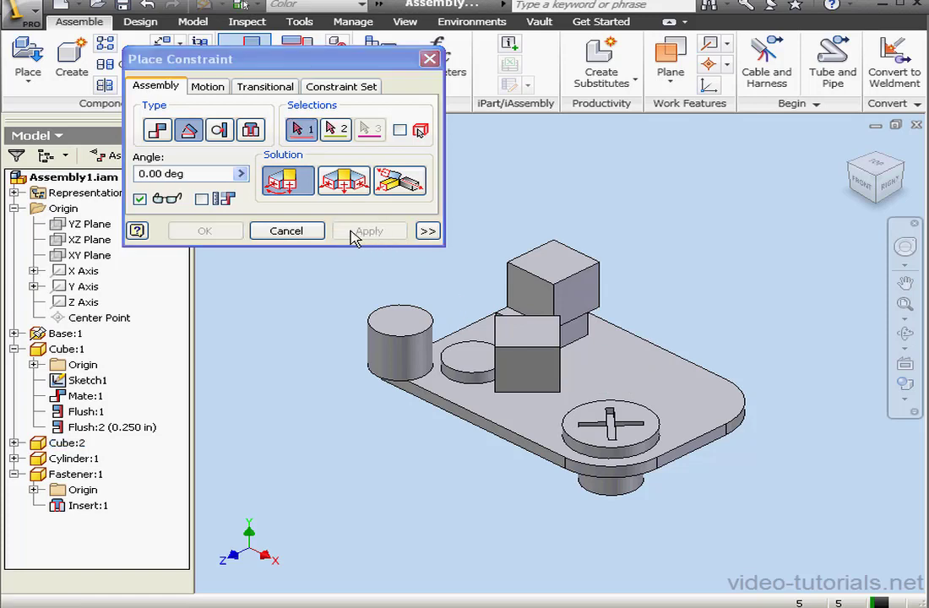
click(285, 231)
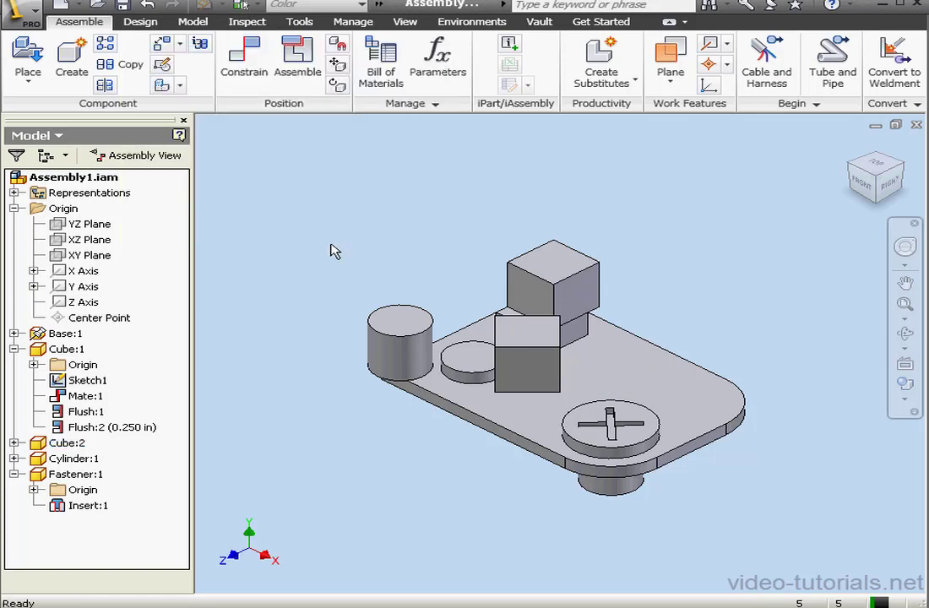
drag(523, 394, 523, 365)
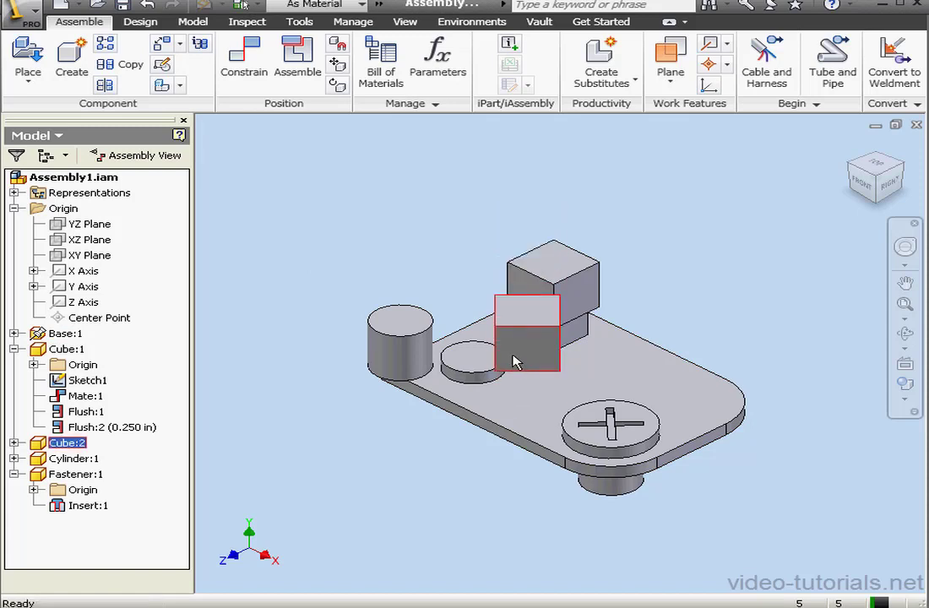